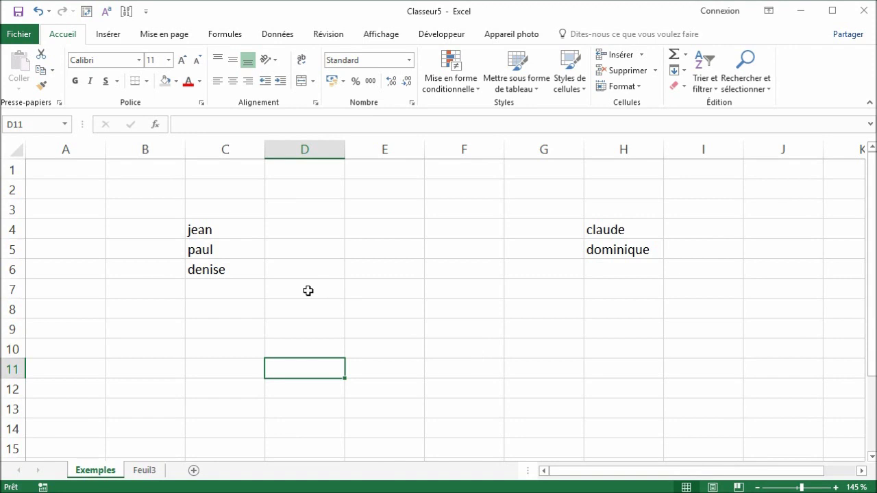
Number D7:G11 from 1–20, I3:I11 from 1–9 and D1:H1 from 1–5 with the macro, then select C4:C6
{"action": "left_click_drag", "start_coordinate": [308, 291], "coordinate": [530, 366]}
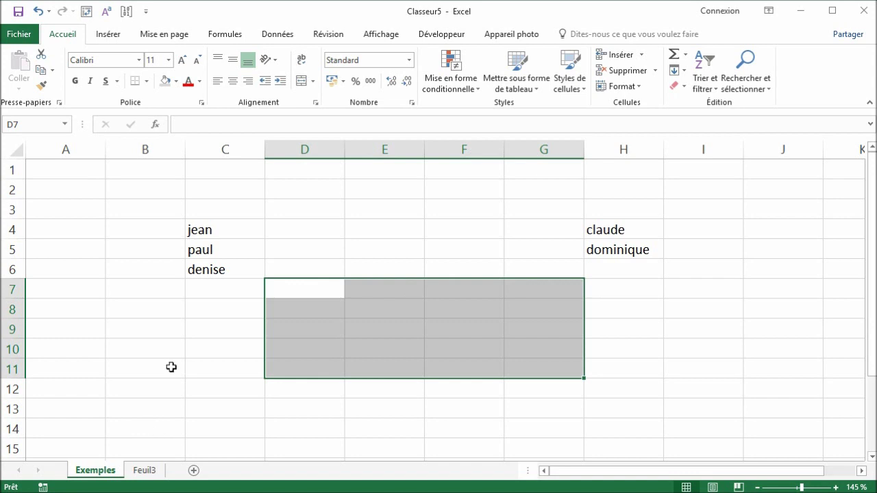
{"action": "left_click", "coordinate": [126, 12]}
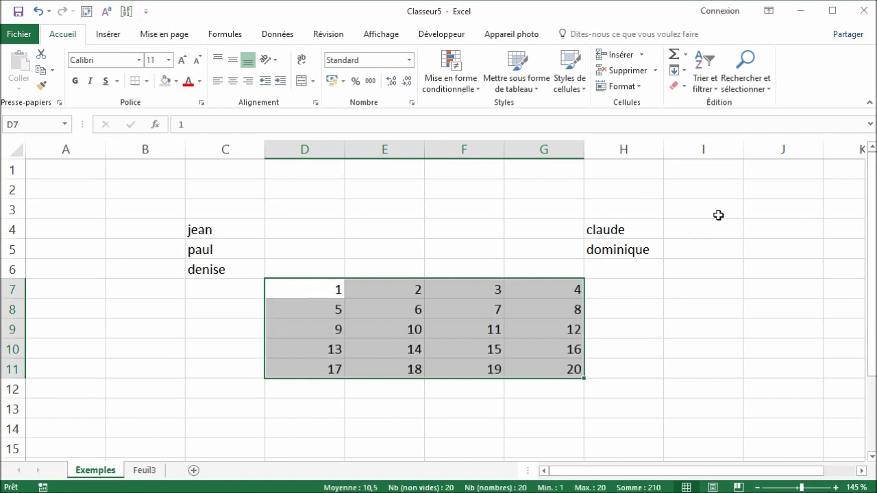
{"action": "left_click_drag", "start_coordinate": [727, 199], "coordinate": [730, 362]}
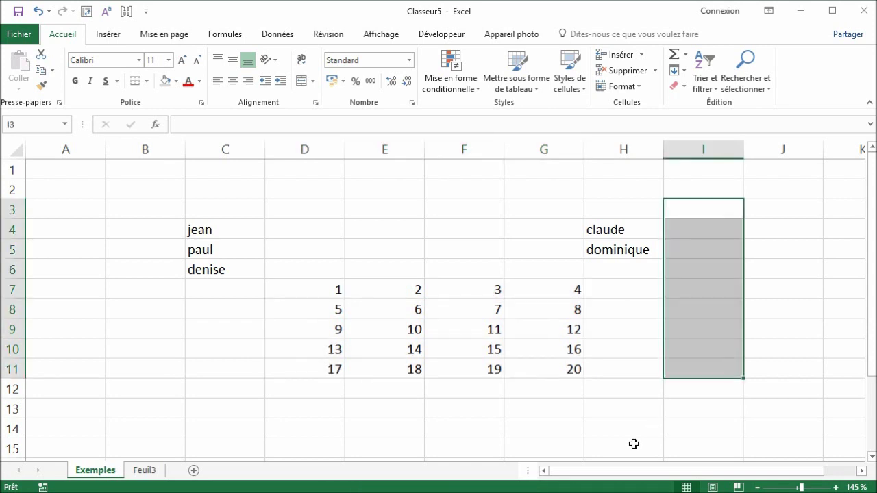
{"action": "left_click", "coordinate": [126, 11]}
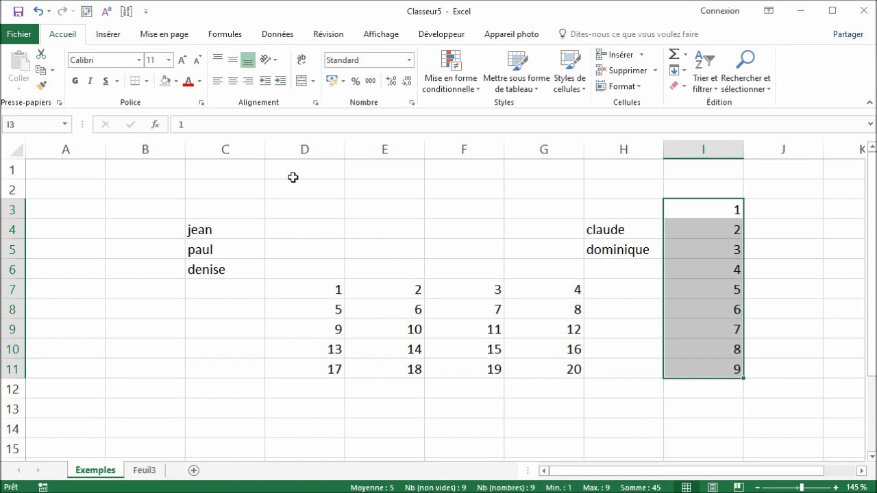
{"action": "left_click_drag", "start_coordinate": [293, 177], "coordinate": [587, 172]}
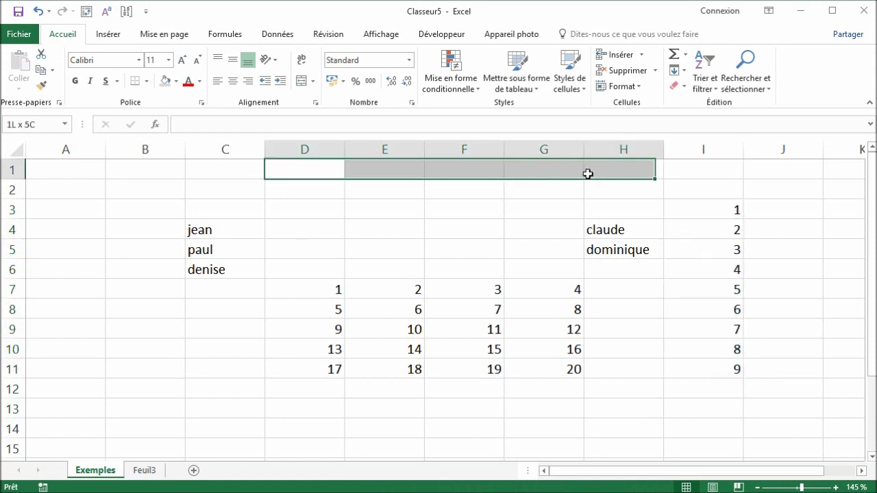
{"action": "left_click", "coordinate": [126, 12]}
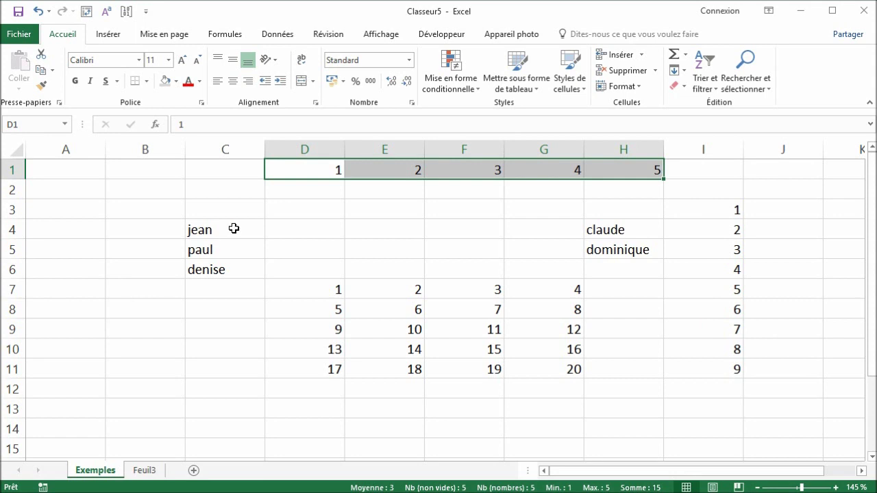
{"action": "left_click_drag", "start_coordinate": [233, 229], "coordinate": [247, 268]}
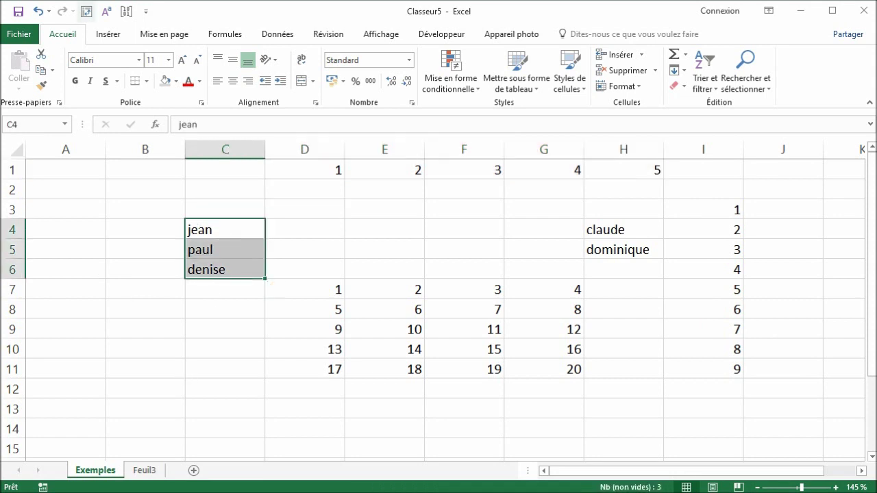
Uppercase the names in C4:C6 and F3:H5 with the Majuscules macro, then select B8
{"action": "left_click", "coordinate": [105, 12]}
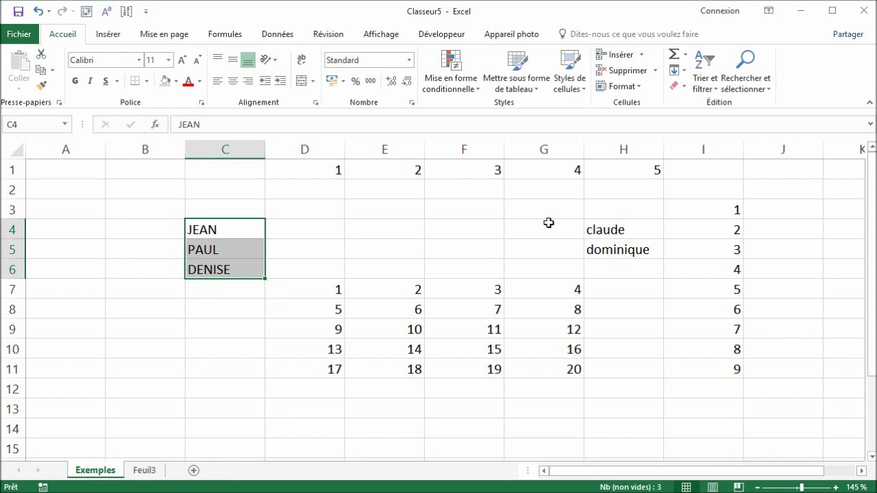
{"action": "left_click_drag", "start_coordinate": [453, 206], "coordinate": [656, 253]}
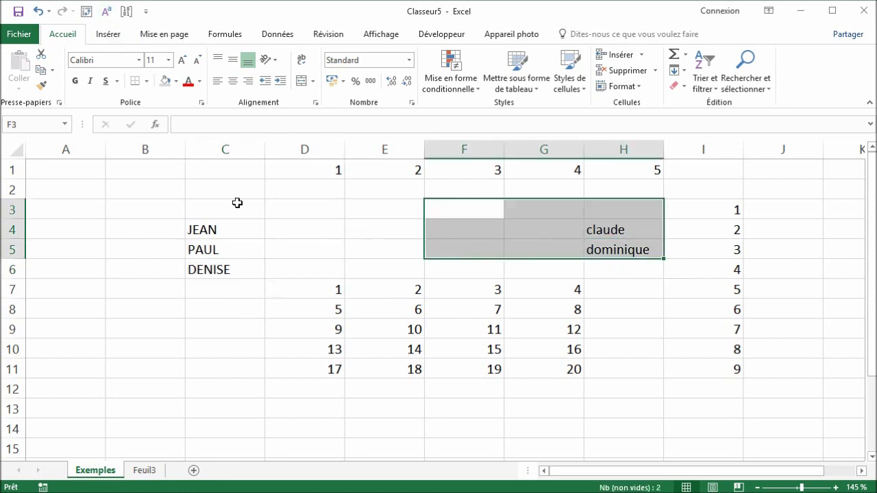
{"action": "left_click", "coordinate": [108, 13]}
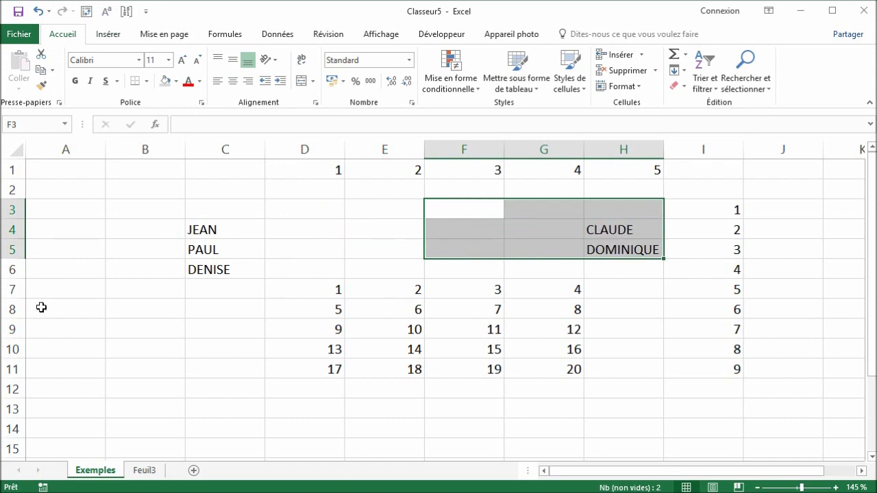
{"action": "left_click", "coordinate": [153, 302]}
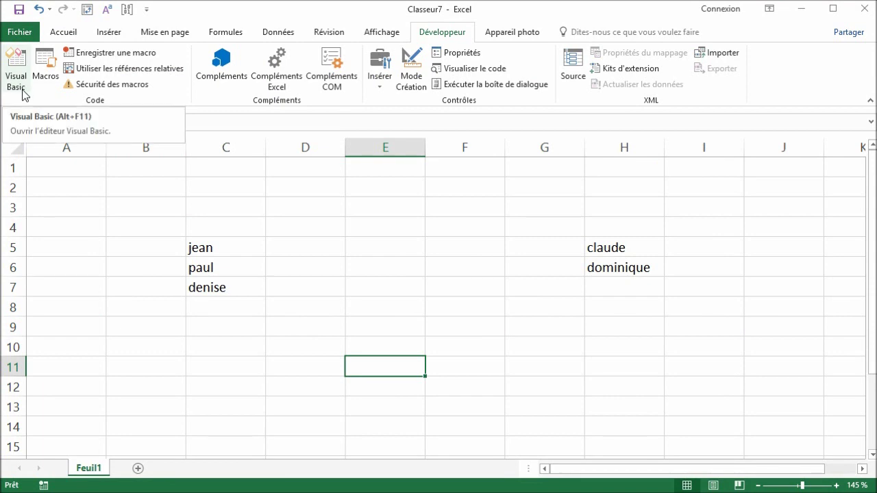
Start recording a macro named 'numeros' stored in Ce classeur
{"action": "left_click", "coordinate": [124, 58]}
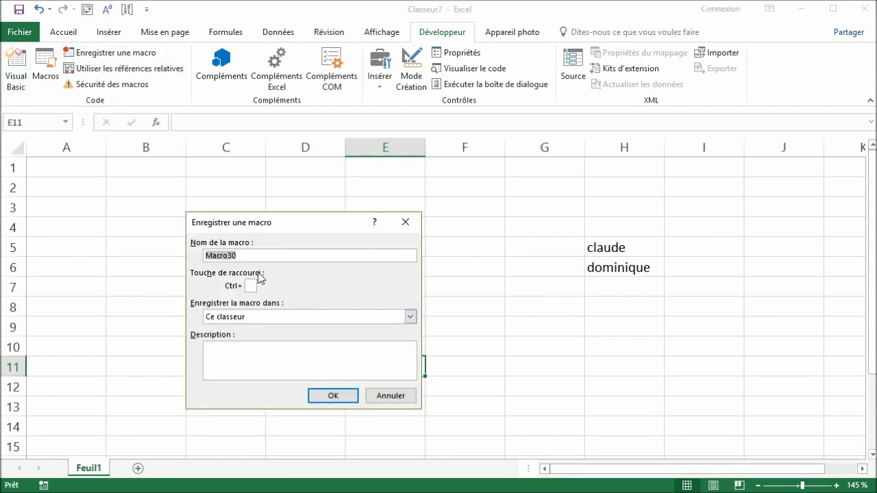
{"action": "type", "text": "numeros"}
{"action": "left_click", "coordinate": [251, 317]}
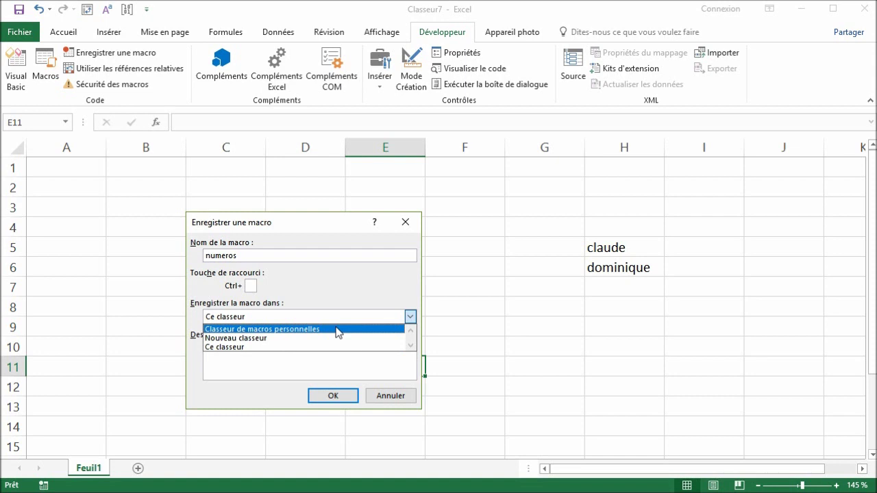
{"action": "left_click", "coordinate": [264, 347]}
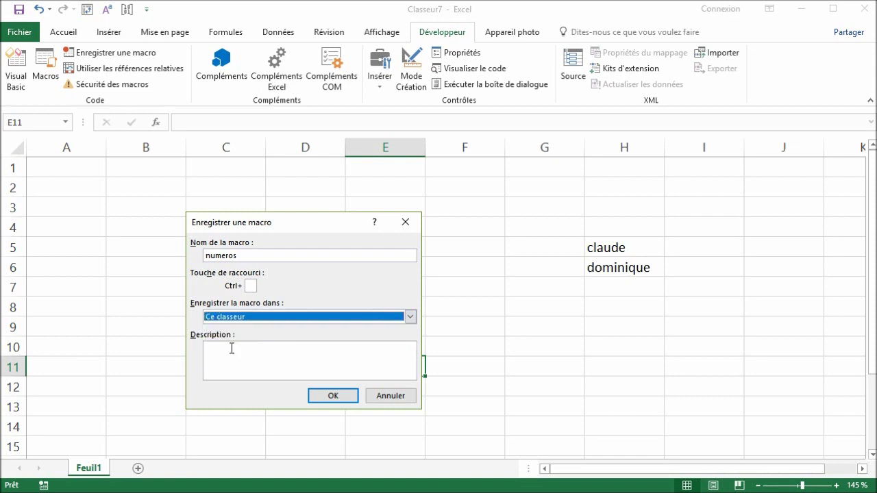
{"action": "left_click", "coordinate": [250, 318]}
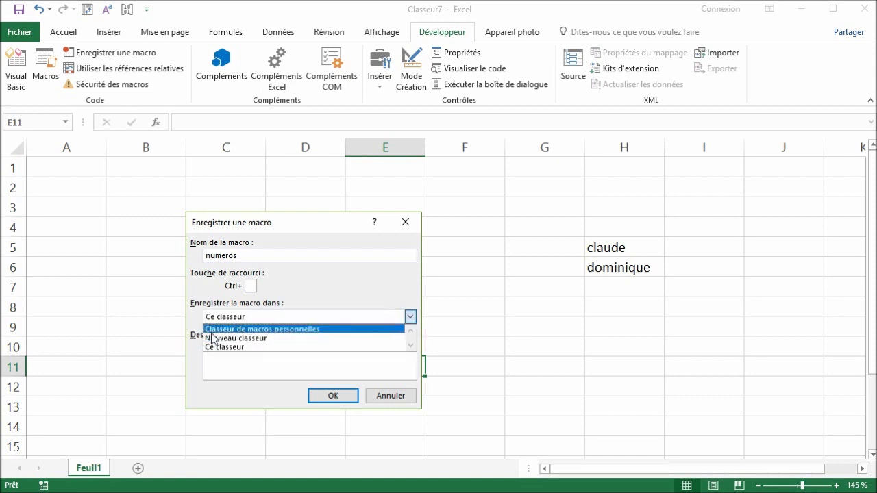
{"action": "left_click", "coordinate": [246, 347]}
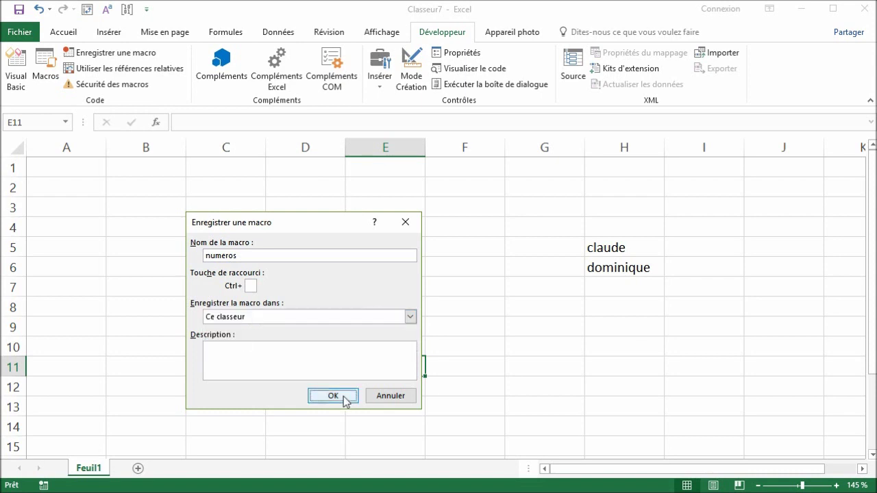
{"action": "left_click", "coordinate": [346, 396]}
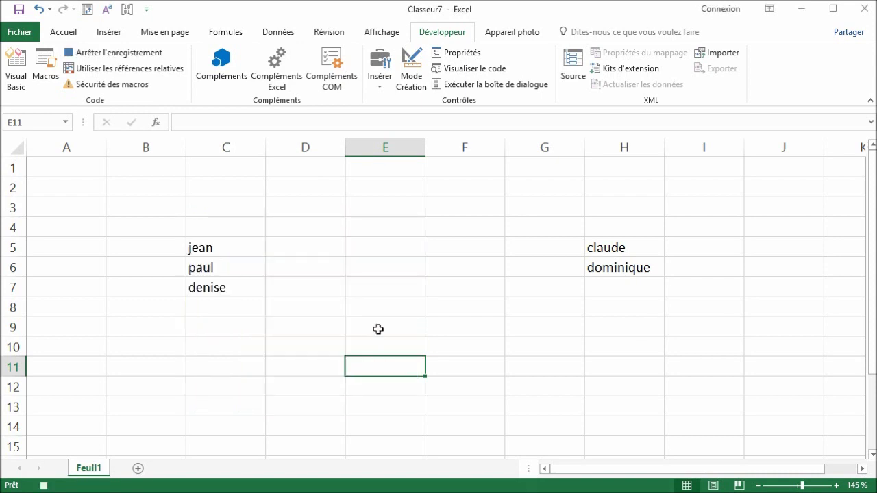
Enter 10 in E11 and stop the macro recording
{"action": "type", "text": "10"}
{"action": "key", "text": "Return"}
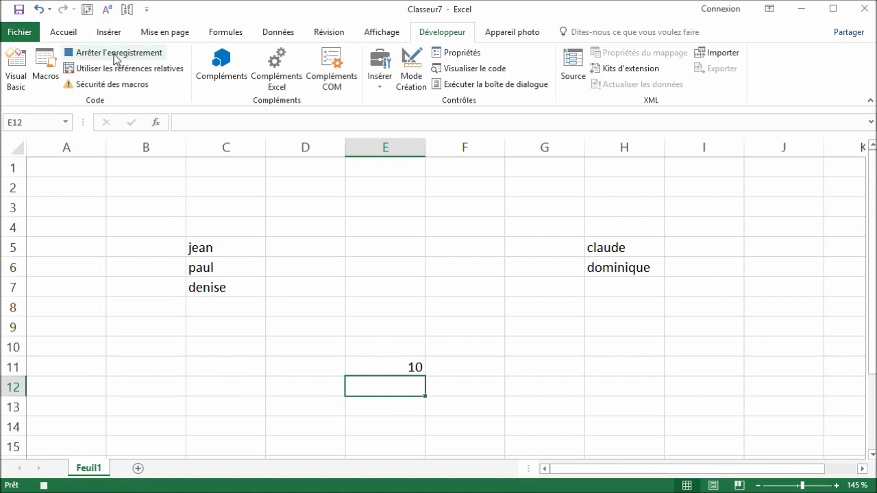
{"action": "left_click", "coordinate": [115, 59]}
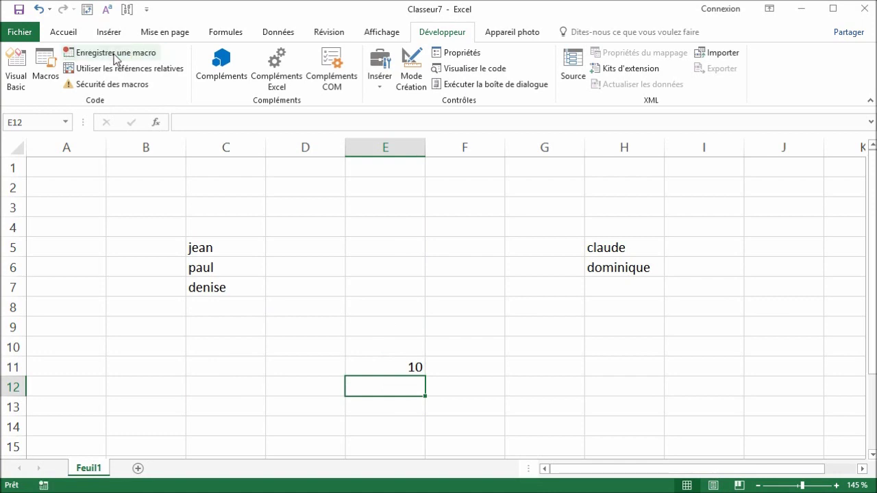
Open the numeros macro's code for editing from the Macros list
{"action": "left_click", "coordinate": [43, 74]}
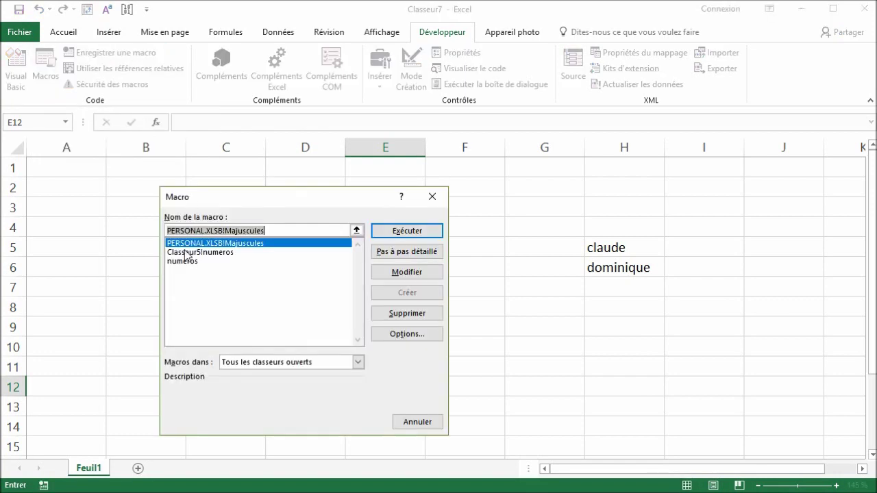
{"action": "left_click", "coordinate": [182, 262]}
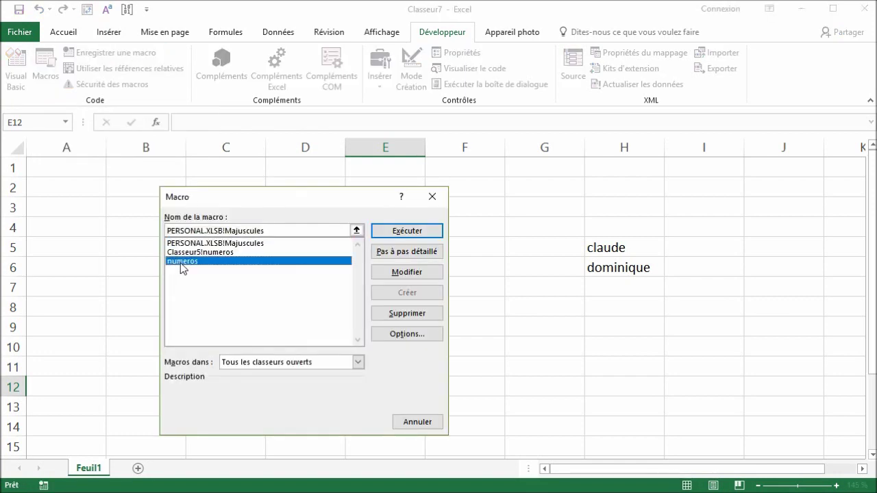
{"action": "left_click", "coordinate": [434, 275]}
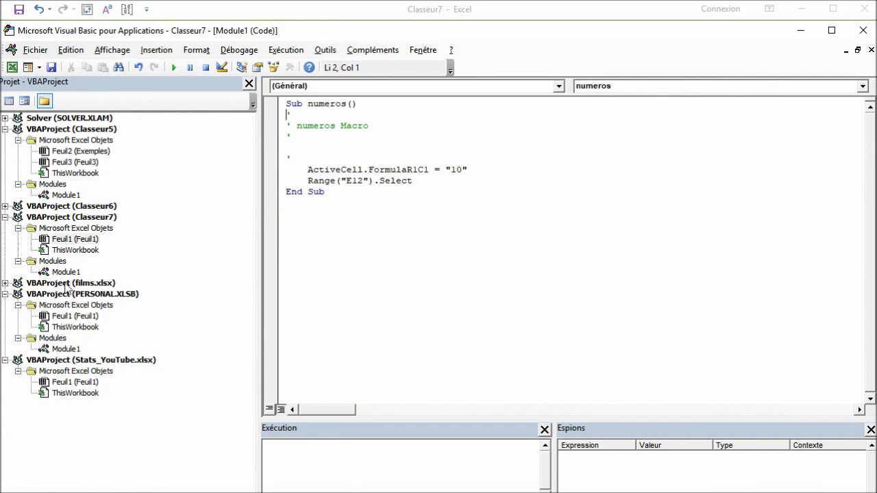
Replace the recorded lines in Module1 with 'For Each cellule In Selection'
{"action": "left_click", "coordinate": [66, 273]}
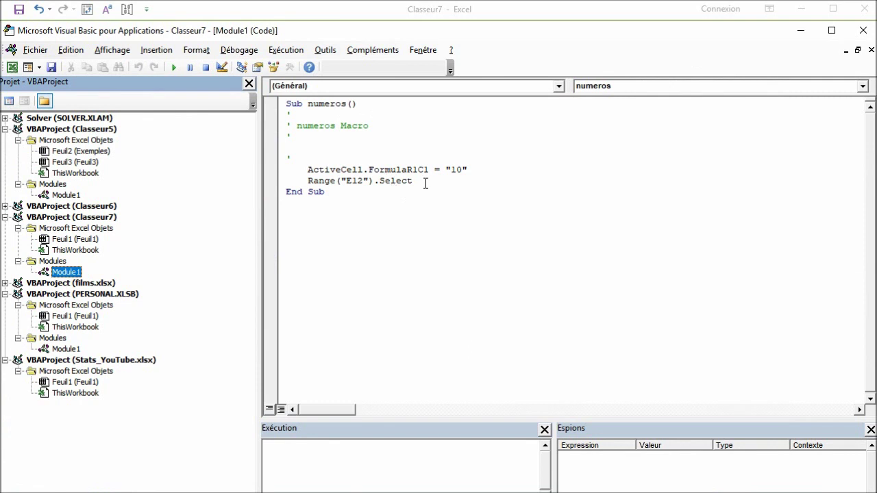
{"action": "left_click_drag", "start_coordinate": [425, 184], "coordinate": [286, 115]}
{"action": "key", "text": "Delete"}
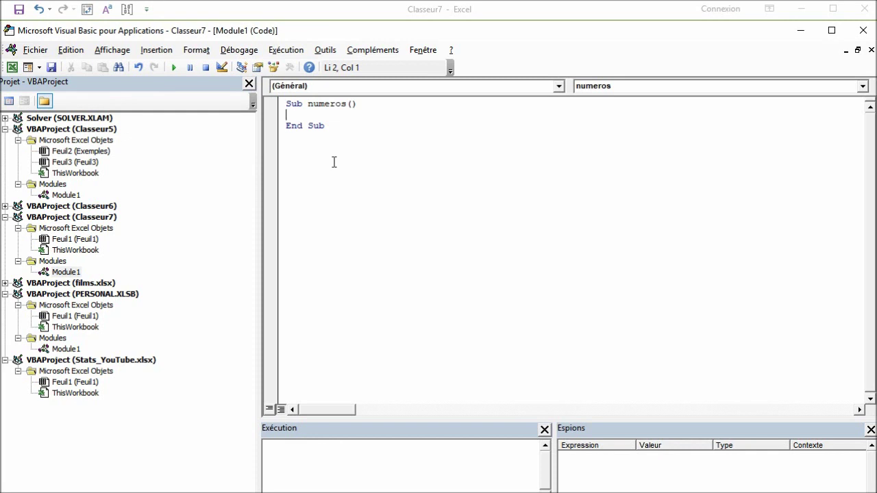
{"action": "type", "text": "fo"}
{"action": "type", "text": "r eac"}
{"action": "type", "text": "h "}
{"action": "type", "text": "cellule"}
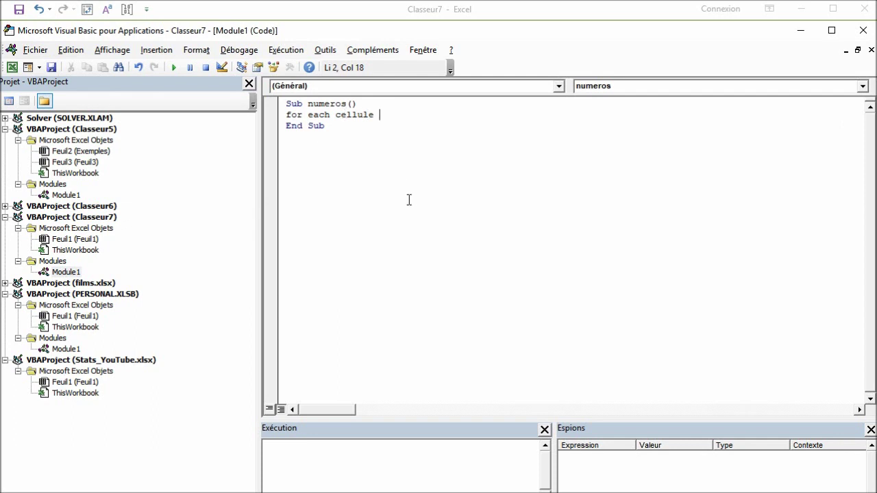
{"action": "type", "text": "in sel"}
{"action": "type", "text": "ection"}
{"action": "key", "text": "Return"}
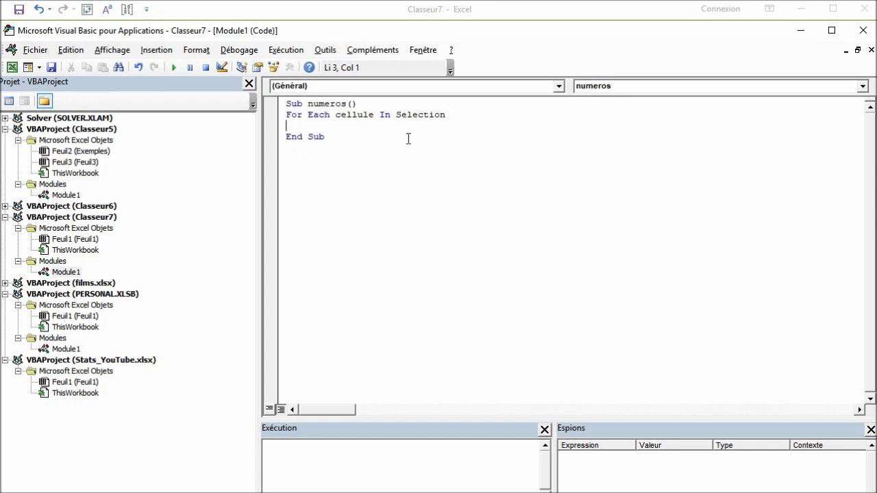
Close the loop with Next and add 'Dim cellule As Range' under Sub numeros()
{"action": "type", "text": "next"}
{"action": "key", "text": "Return"}
{"action": "type", "text": "cellule"}
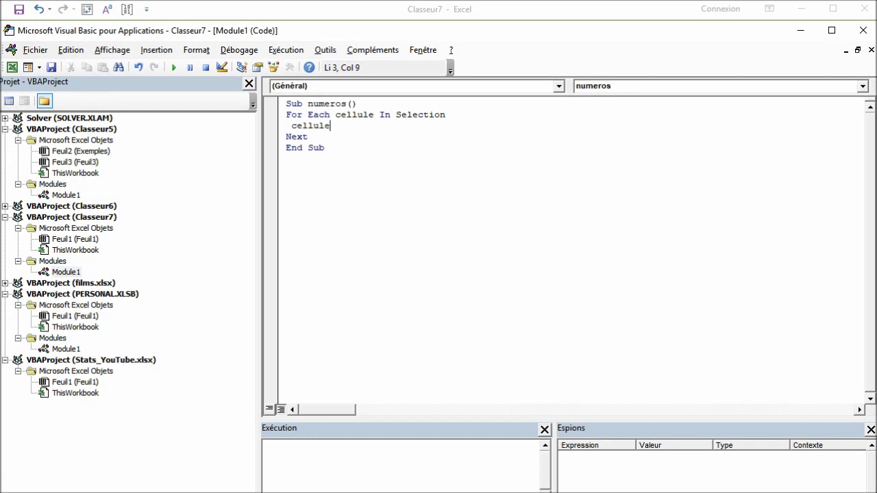
{"action": "type", "text": "."}
{"action": "key", "text": "BackSpace"}
{"action": "key", "text": "BackSpace"}
{"action": "key", "text": "BackSpace"}
{"action": "key", "text": "BackSpace"}
{"action": "key", "text": "BackSpace"}
{"action": "key", "text": "BackSpace"}
{"action": "key", "text": "BackSpace"}
{"action": "left_click", "coordinate": [383, 103]}
{"action": "key", "text": "Return"}
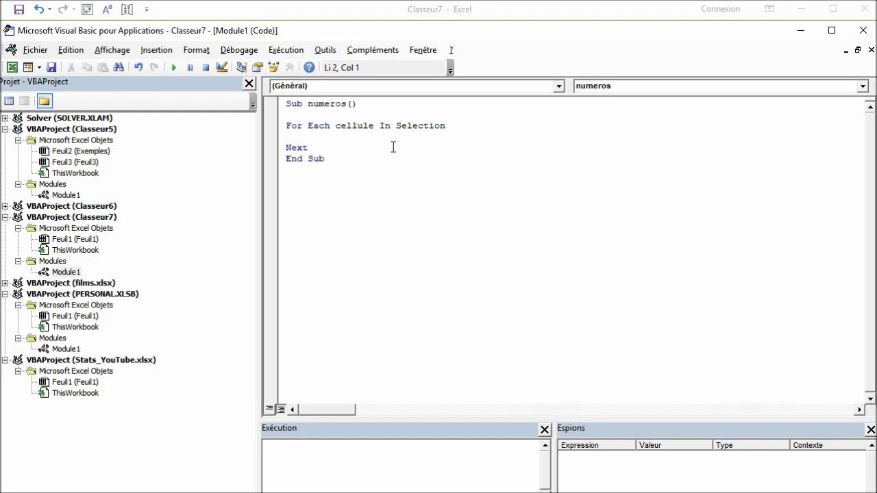
{"action": "type", "text": "di"}
{"action": "type", "text": "m "}
{"action": "type", "text": "cellule "}
{"action": "type", "text": "as "}
{"action": "type", "text": "range"}
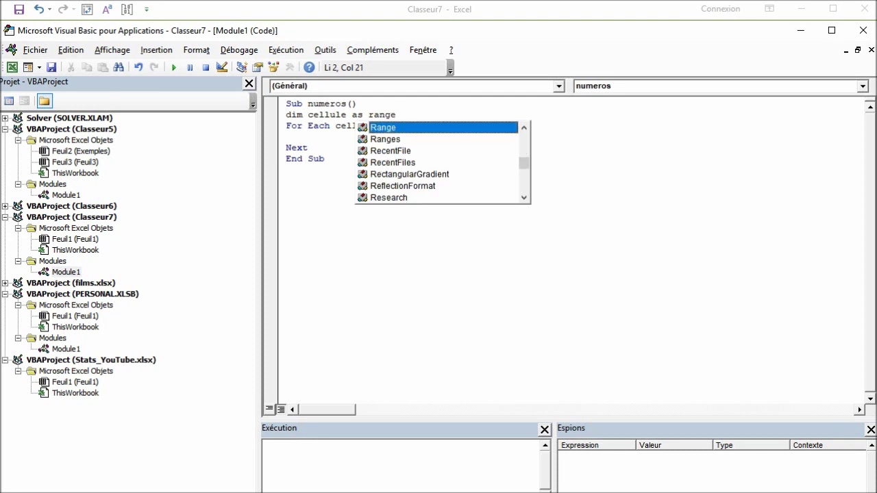
Complete the declaration as 'Dim cellule As Range' and return to the empty loop line
{"action": "left_click", "coordinate": [330, 125]}
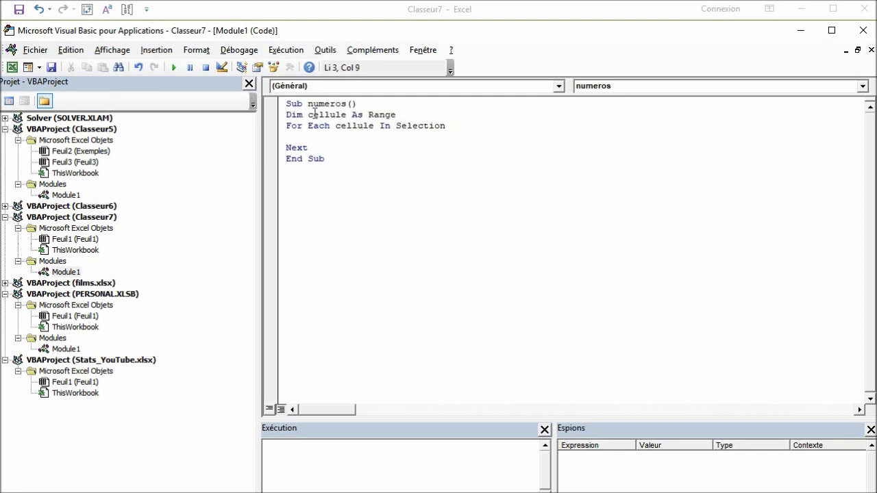
{"action": "left_click", "coordinate": [342, 137]}
{"action": "key", "text": "Up"}
{"action": "key", "text": "Up"}
{"action": "key", "text": "Left"}
{"action": "left_click", "coordinate": [309, 137]}
Write 'MsgBox cellule.Value' inside the For Each loop
{"action": "type", "text": "ce"}
{"action": "type", "text": "ll"}
{"action": "type", "text": "."}
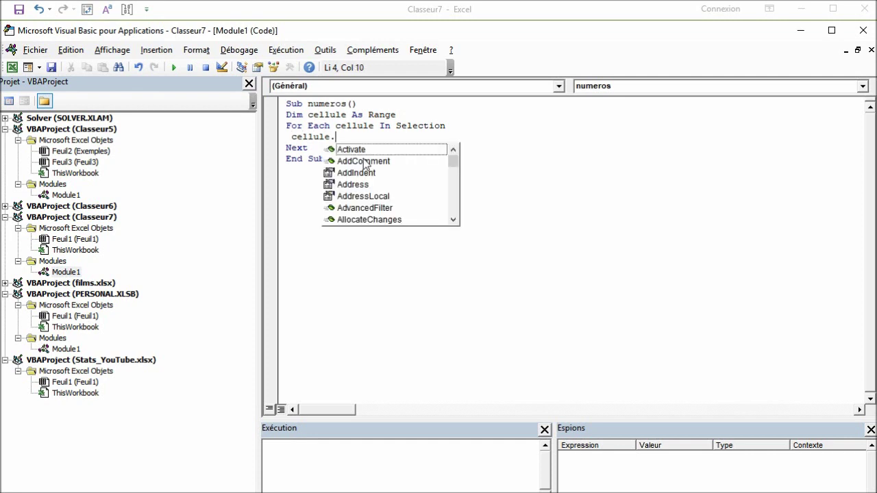
{"action": "mouse_move", "coordinate": [453, 161]}
{"action": "left_mouse_down"}
{"action": "mouse_move", "coordinate": [456, 202]}
{"action": "mouse_move", "coordinate": [454, 164]}
{"action": "left_mouse_up"}
{"action": "key", "text": "shift+Home"}
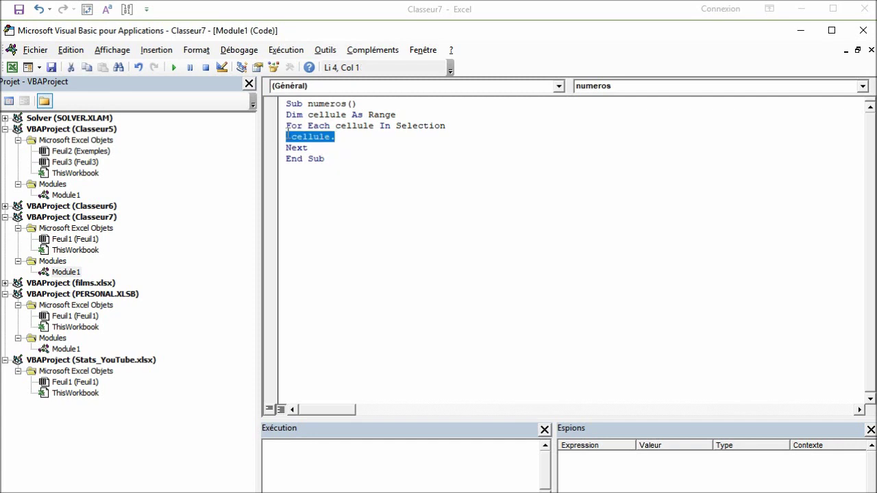
{"action": "key", "text": "shift+Right"}
{"action": "key", "text": "BackSpace"}
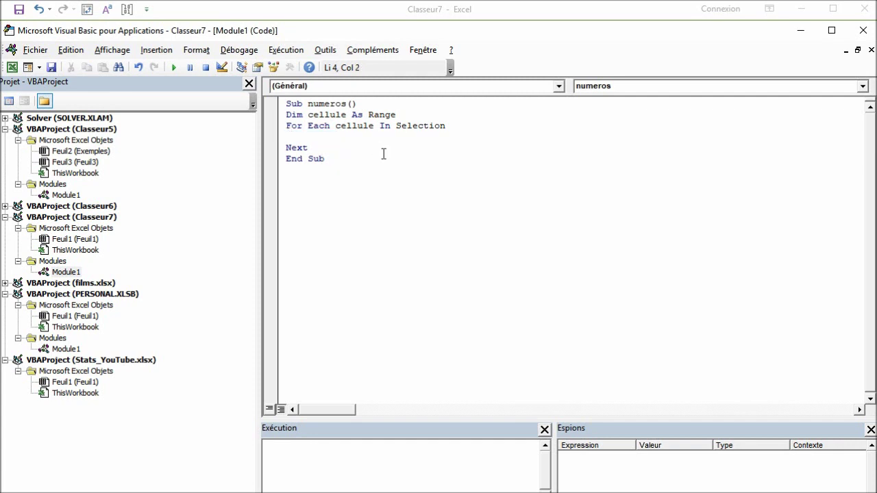
{"action": "type", "text": "msgbox "}
{"action": "type", "text": "cellule"}
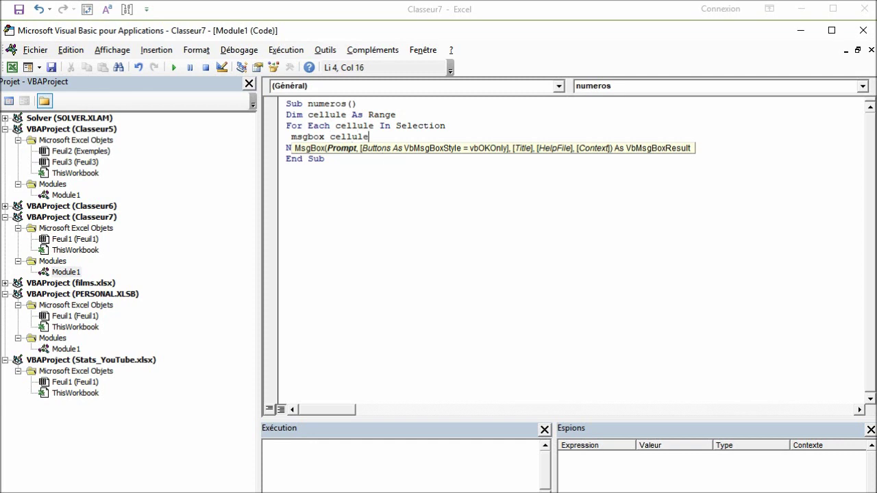
{"action": "type", "text": ".v"}
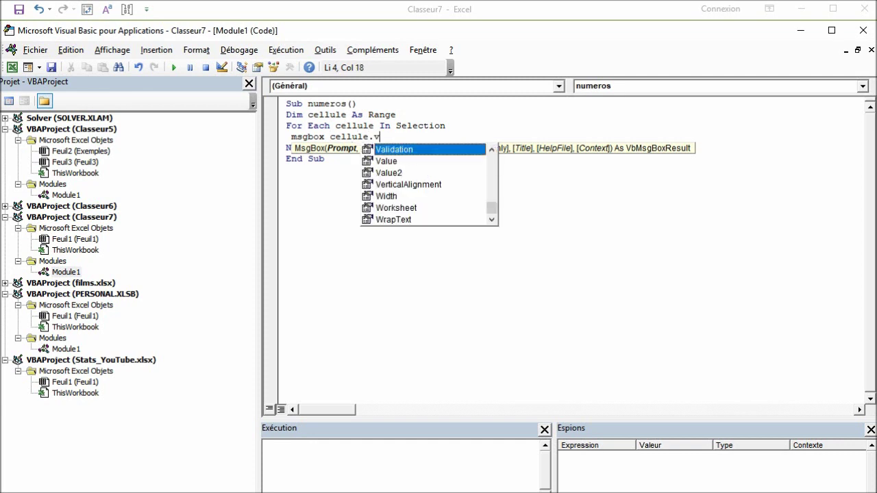
{"action": "type", "text": "alu"}
{"action": "key", "text": "Tab"}
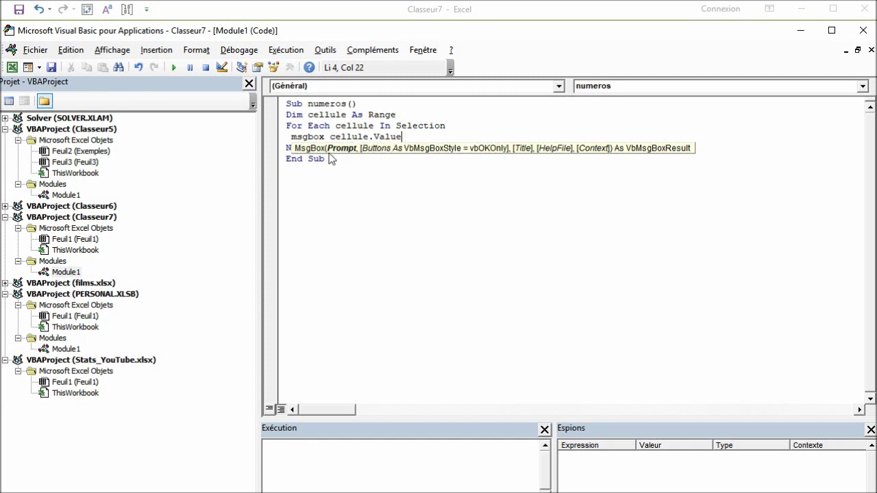
{"action": "left_click", "coordinate": [364, 168]}
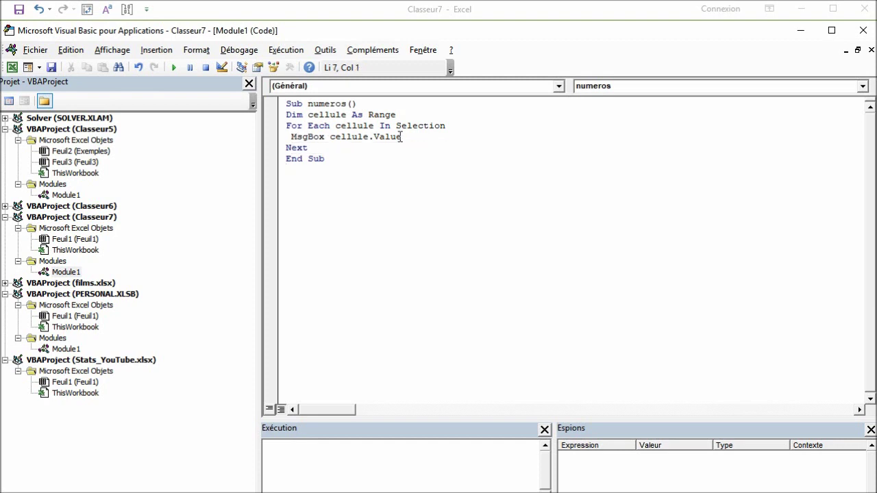
Run numeros on C5:C8 and dismiss the jean, paul, denise and blank messages
{"action": "left_click", "coordinate": [653, 19]}
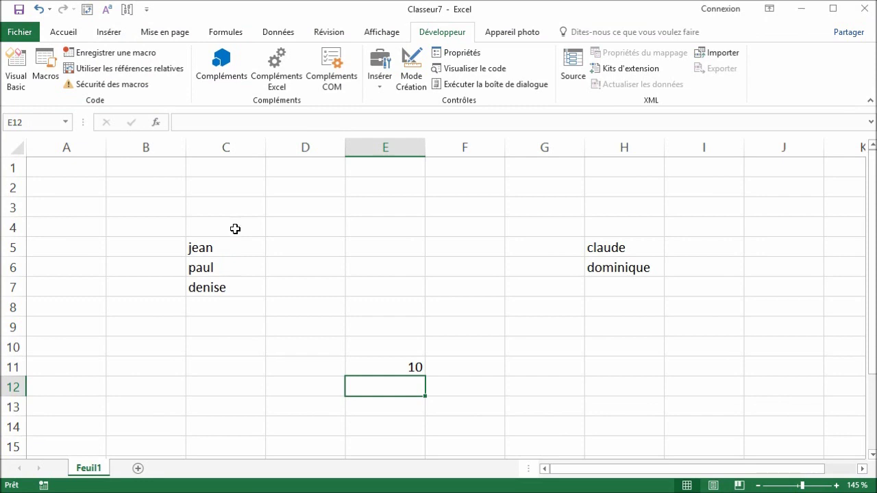
{"action": "left_click_drag", "start_coordinate": [233, 246], "coordinate": [232, 305]}
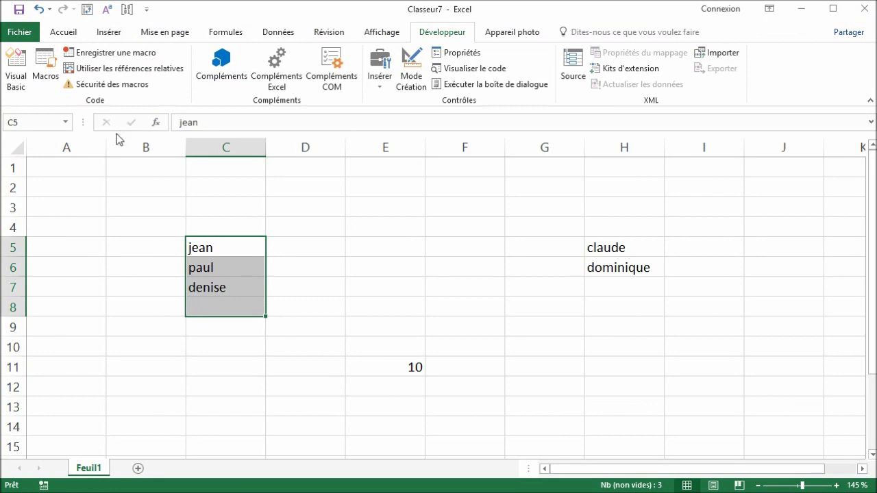
{"action": "left_click", "coordinate": [48, 76]}
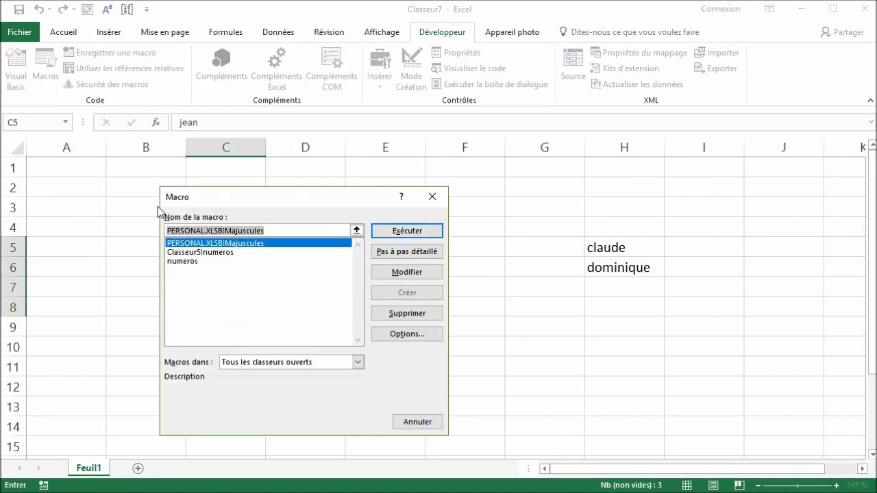
{"action": "left_click", "coordinate": [188, 261]}
{"action": "left_click", "coordinate": [409, 233]}
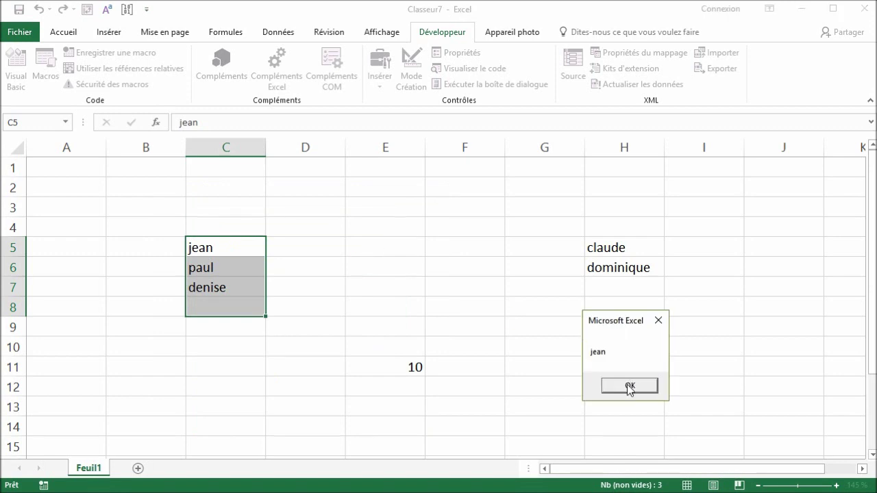
{"action": "left_click", "coordinate": [629, 387]}
{"action": "left_click", "coordinate": [626, 386]}
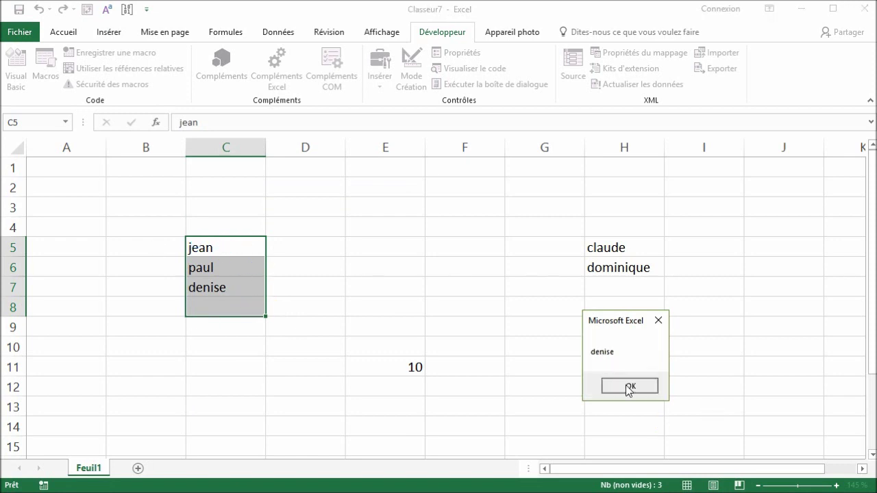
{"action": "left_click", "coordinate": [628, 386]}
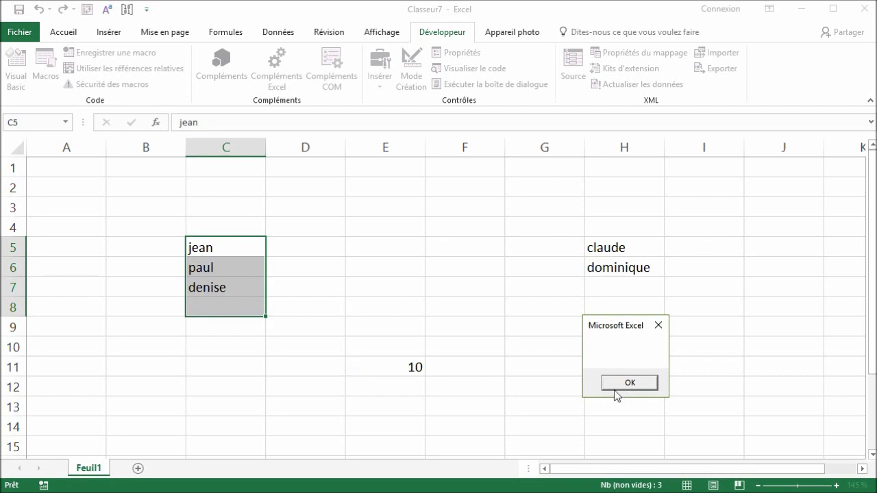
{"action": "left_click", "coordinate": [629, 385]}
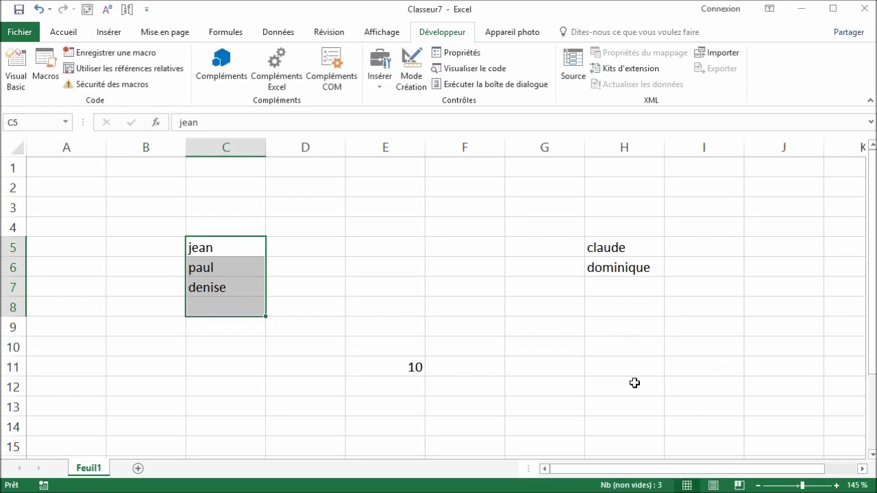
Run numeros on E10:F11, dismiss its four messages including 10, then select G10
{"action": "mouse_move", "coordinate": [223, 276]}
{"action": "left_click_drag", "start_coordinate": [372, 347], "coordinate": [480, 371]}
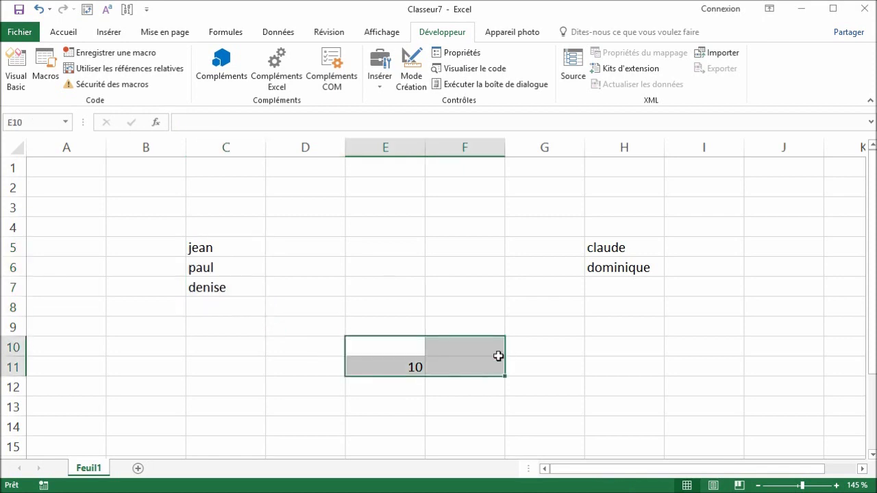
{"action": "left_click", "coordinate": [46, 69]}
{"action": "left_click", "coordinate": [247, 261]}
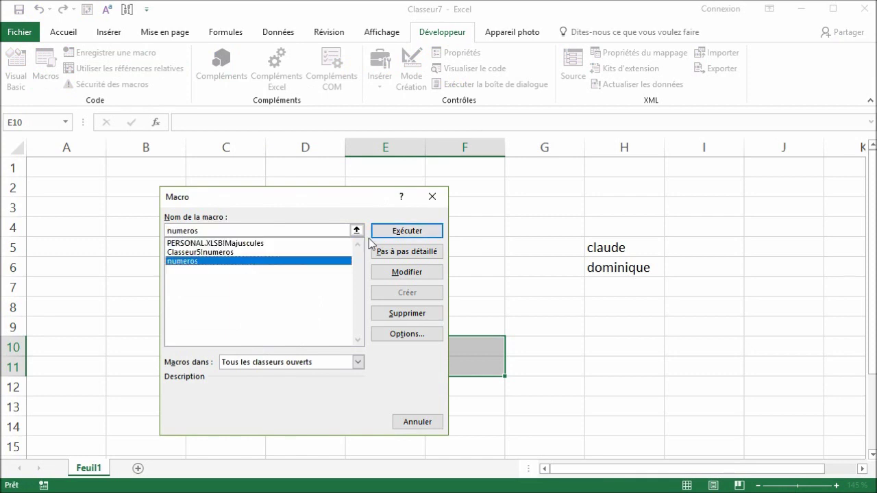
{"action": "left_click", "coordinate": [405, 231]}
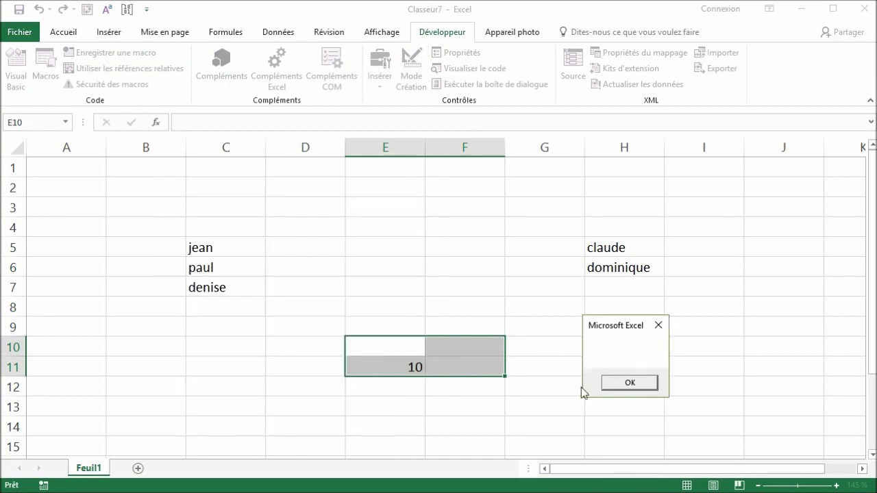
{"action": "left_click", "coordinate": [627, 384]}
{"action": "left_click", "coordinate": [626, 385]}
{"action": "left_click", "coordinate": [626, 385]}
{"action": "left_click", "coordinate": [626, 386]}
{"action": "left_click", "coordinate": [541, 350]}
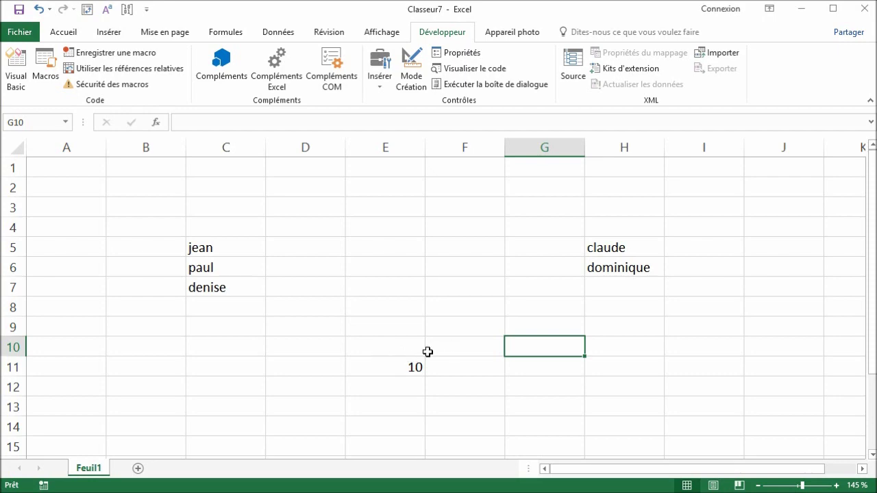
Declare c As Integer below the cellule declaration and add the line c = 1
{"action": "key", "text": "alt+F11"}
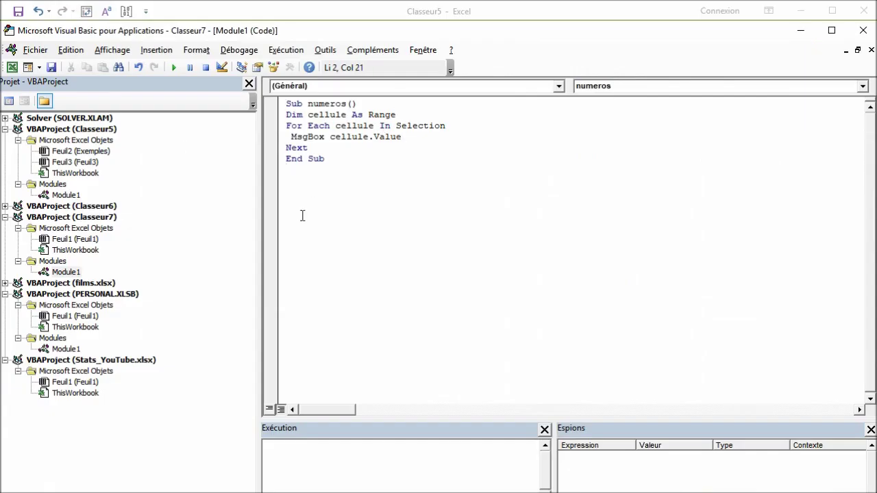
{"action": "key", "text": "Return"}
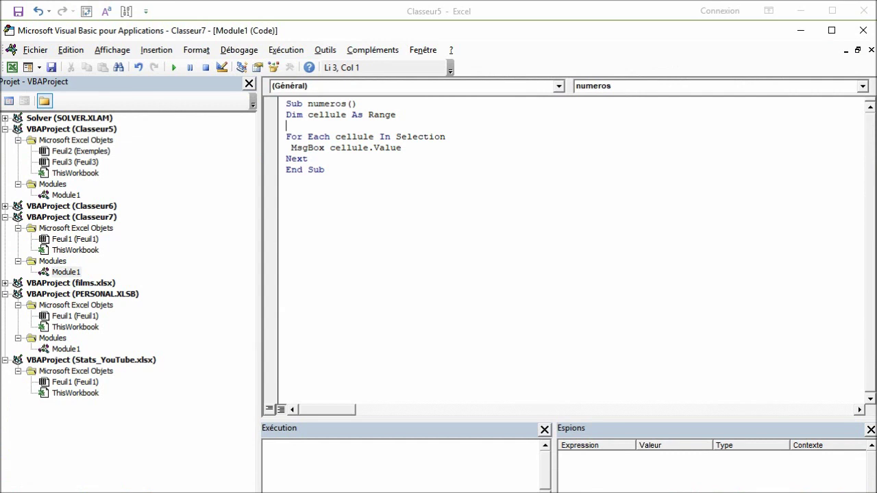
{"action": "type", "text": "dim c"}
{"action": "type", "text": "as "}
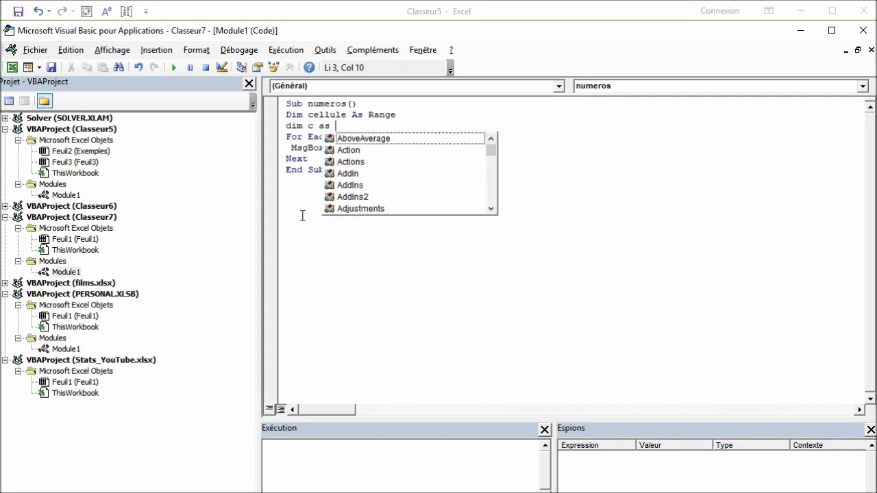
{"action": "type", "text": "inte"}
{"action": "key", "text": "Tab"}
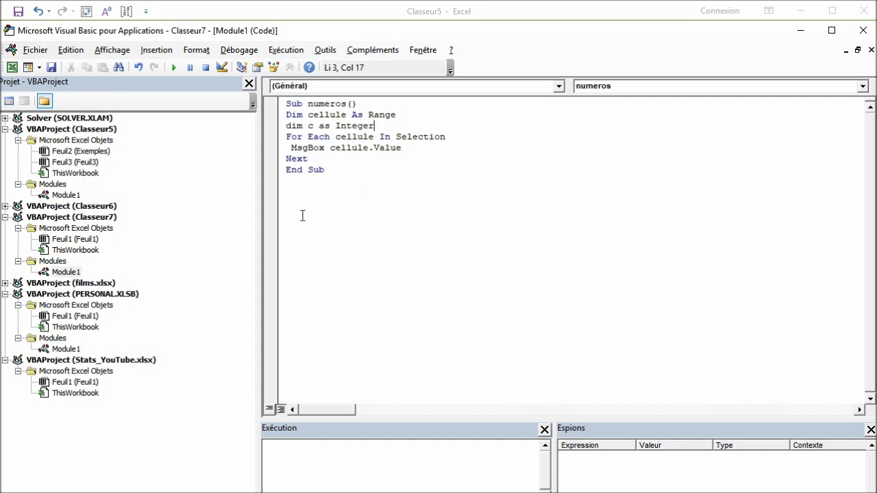
{"action": "left_click", "coordinate": [329, 146]}
{"action": "left_click", "coordinate": [402, 124]}
{"action": "key", "text": "Return"}
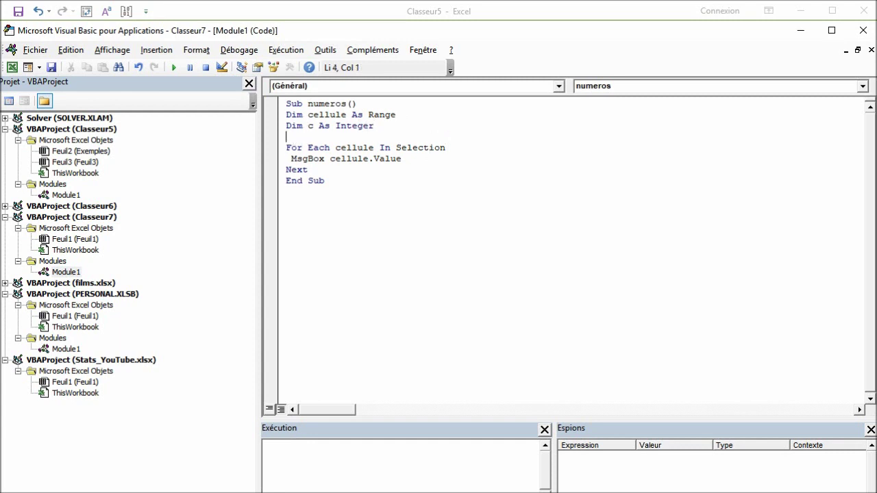
{"action": "type", "text": "c=1"}
Replace the MsgBox line with 'cellule.Value = c' and return to Excel
{"action": "left_click_drag", "start_coordinate": [406, 158], "coordinate": [291, 159]}
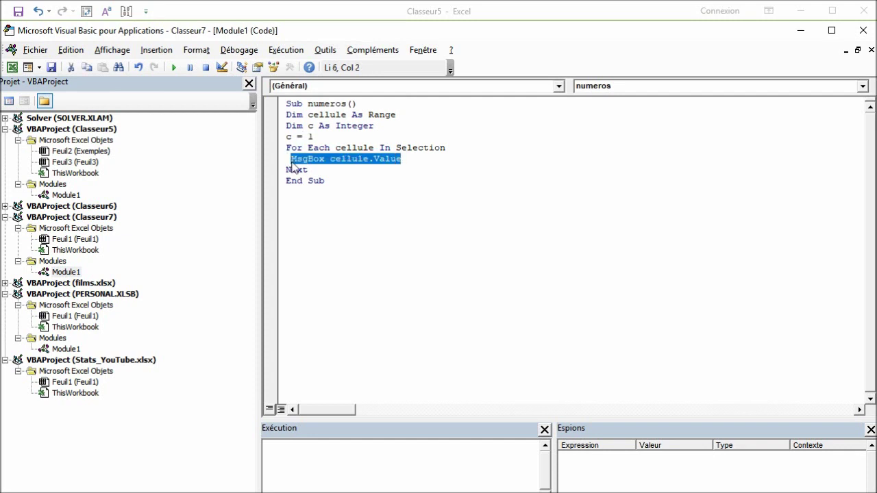
{"action": "key", "text": "Delete"}
{"action": "type", "text": "cel"}
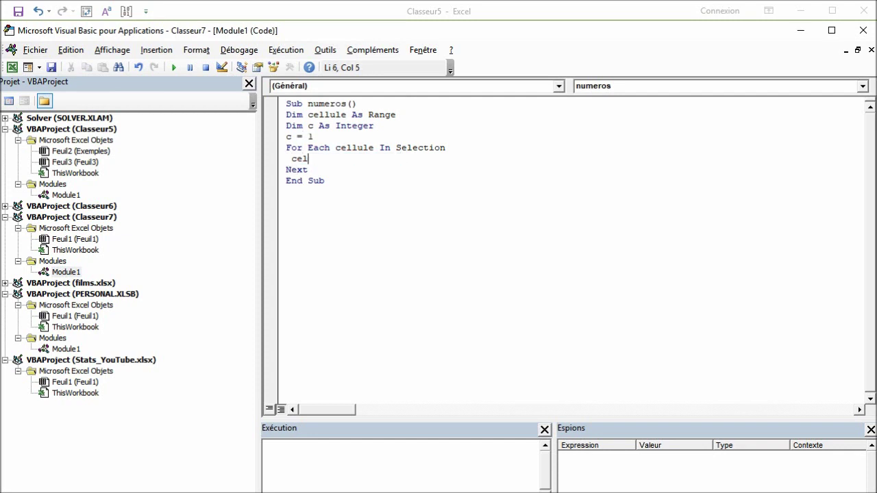
{"action": "type", "text": "lule.va"}
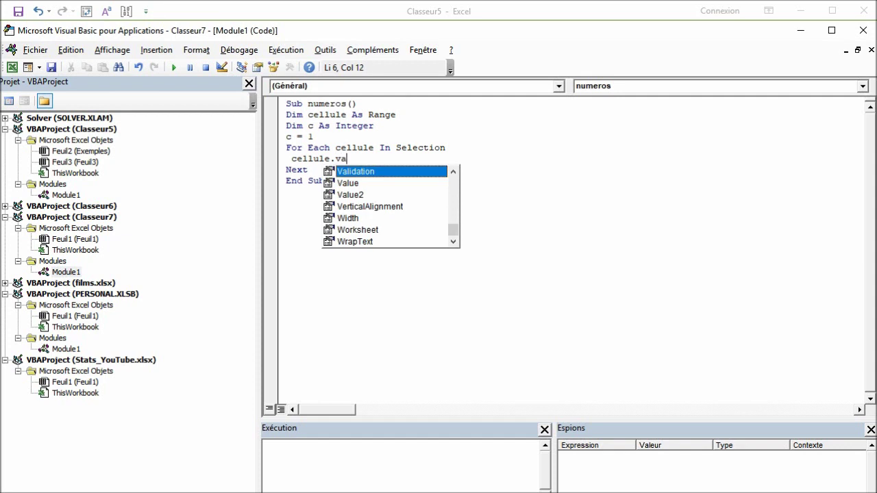
{"action": "key", "text": "Down"}
{"action": "key", "text": "Tab"}
{"action": "type", "text": "= "}
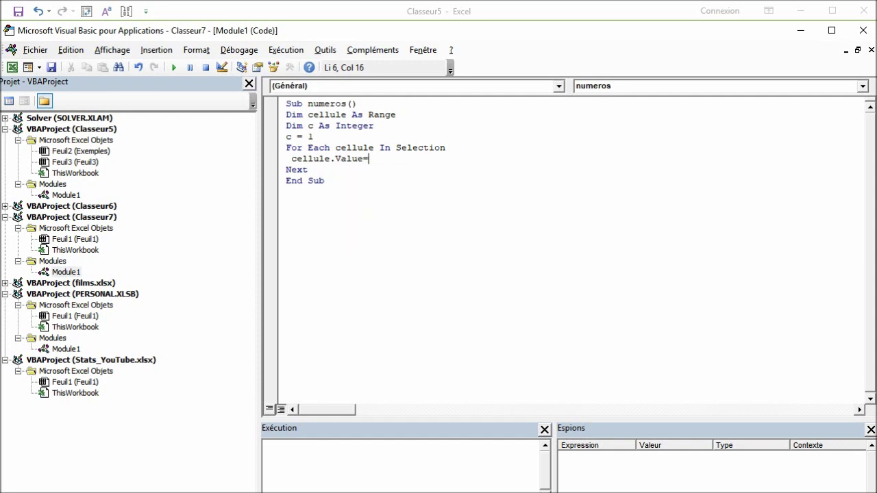
{"action": "type", "text": "c"}
{"action": "left_click", "coordinate": [358, 178]}
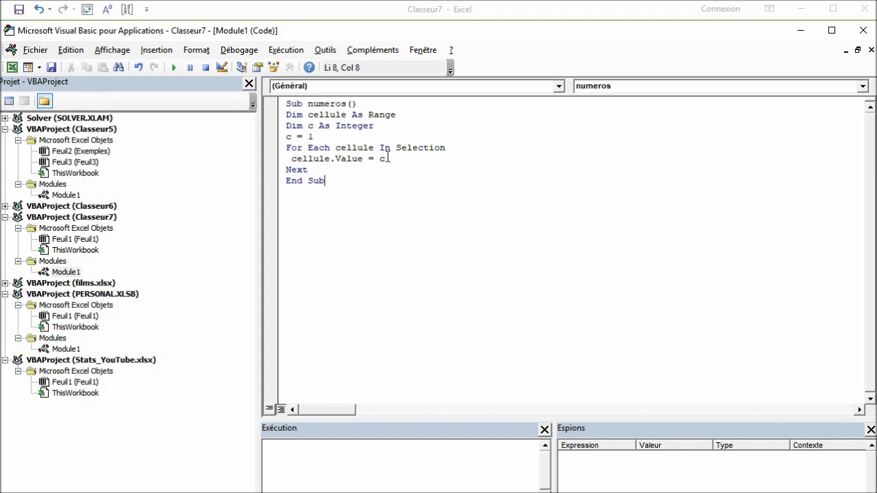
{"action": "key", "text": "alt+F11"}
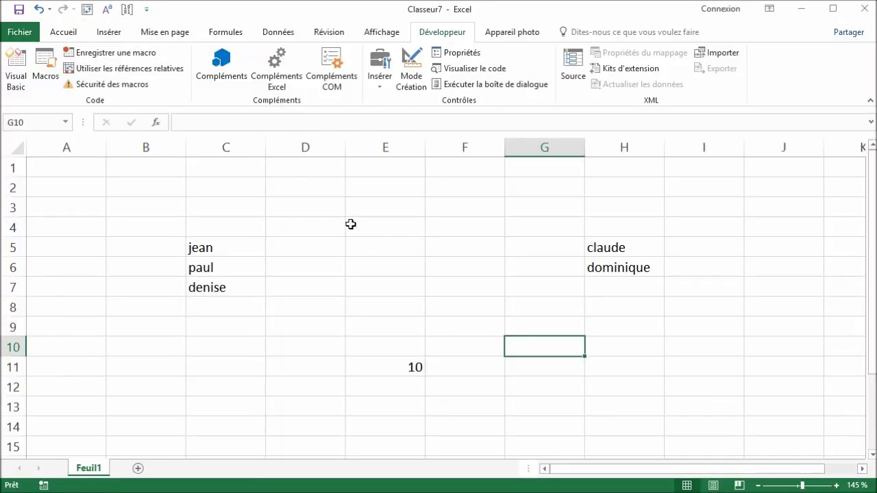
Run numeros on D2:G5 so all 16 cells hold 1, then return to the macro code
{"action": "mouse_move", "coordinate": [321, 186]}
{"action": "left_mouse_down"}
{"action": "mouse_move", "coordinate": [509, 197]}
{"action": "mouse_move", "coordinate": [508, 241]}
{"action": "left_mouse_up"}
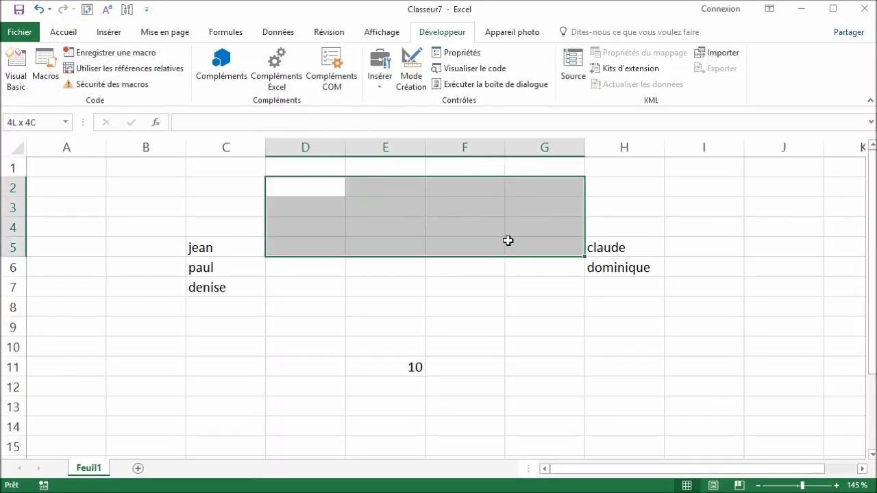
{"action": "left_click", "coordinate": [42, 65]}
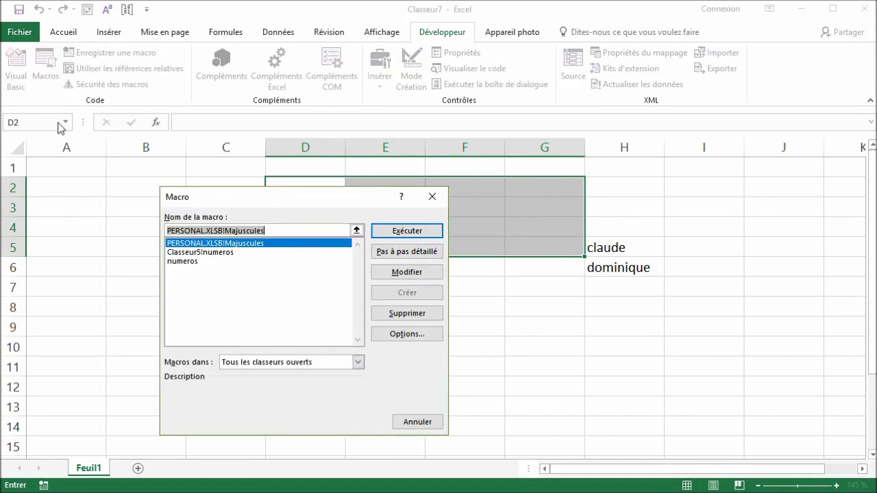
{"action": "left_click", "coordinate": [190, 261]}
{"action": "left_click", "coordinate": [403, 231]}
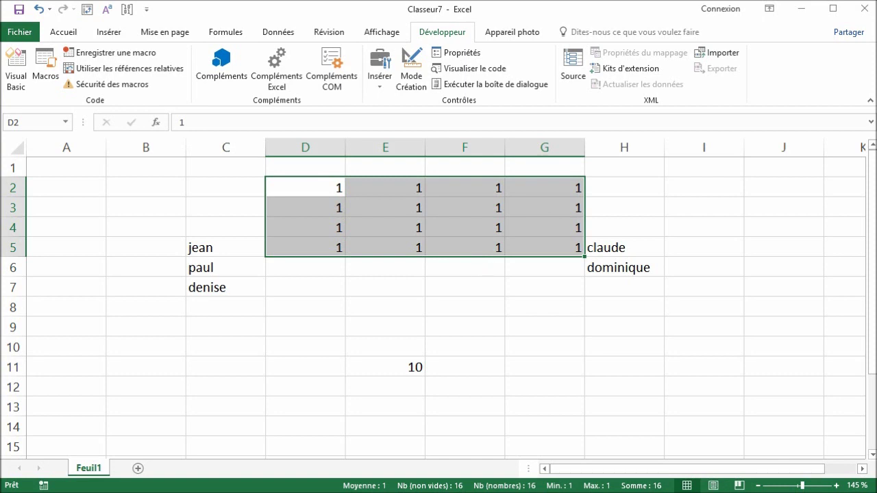
{"action": "key", "text": "alt+F11"}
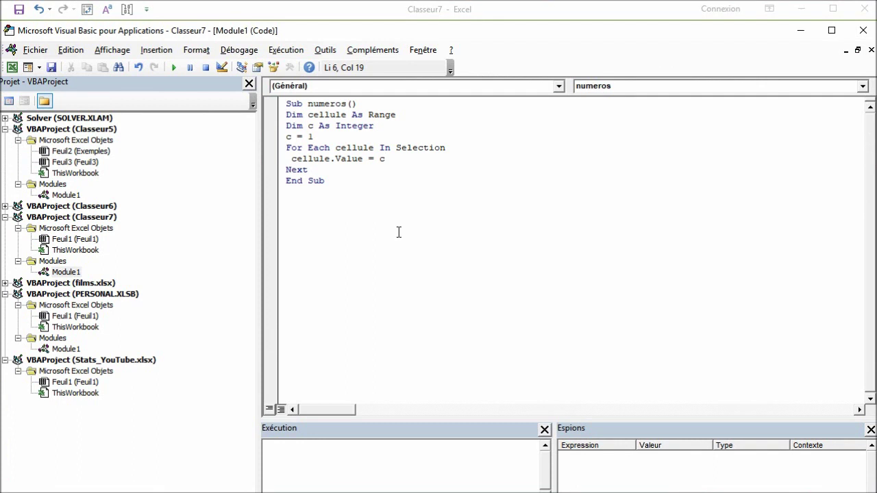
Add a c = c + 1 line inside the numeros loop and switch back to the workbook
{"action": "key", "text": "Return"}
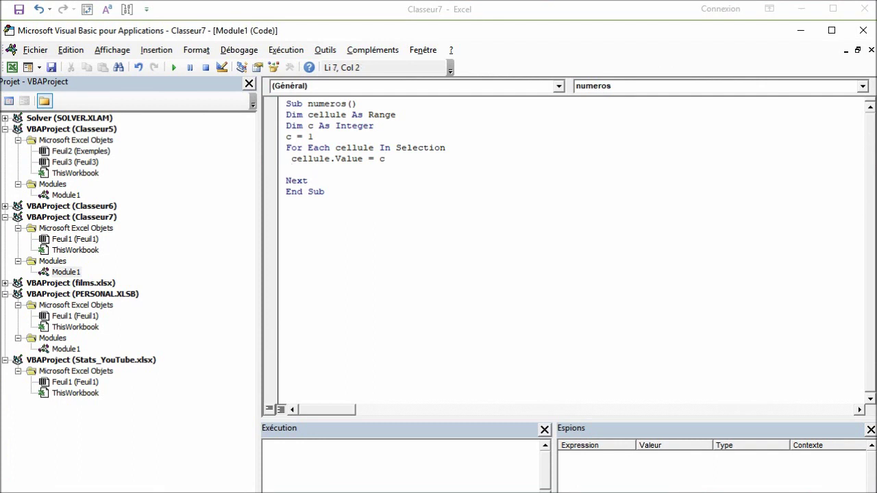
{"action": "type", "text": "c=c"}
{"action": "type", "text": "+1"}
{"action": "left_click", "coordinate": [337, 193]}
{"action": "left_click", "coordinate": [553, 18]}
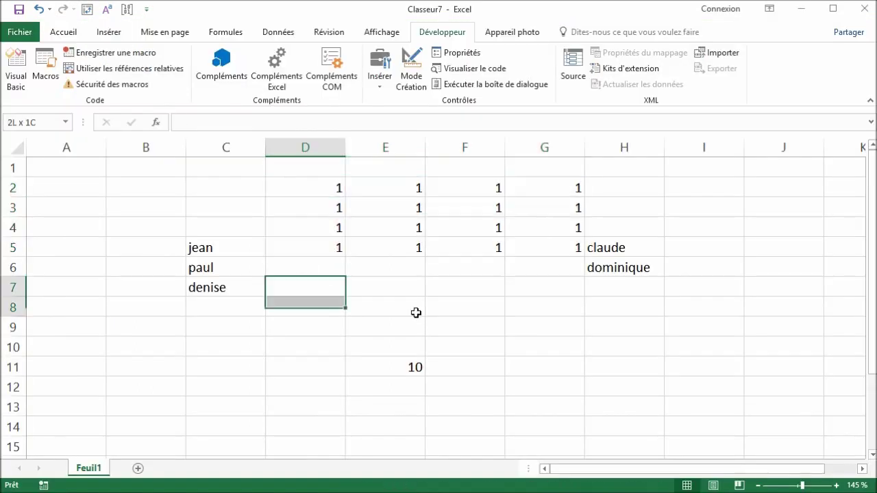
Run numeros on D7:F11 so it numbers the cells from 1 to 15
{"action": "mouse_move", "coordinate": [305, 285]}
{"action": "left_mouse_down"}
{"action": "mouse_move", "coordinate": [487, 378]}
{"action": "mouse_move", "coordinate": [498, 368]}
{"action": "left_mouse_up"}
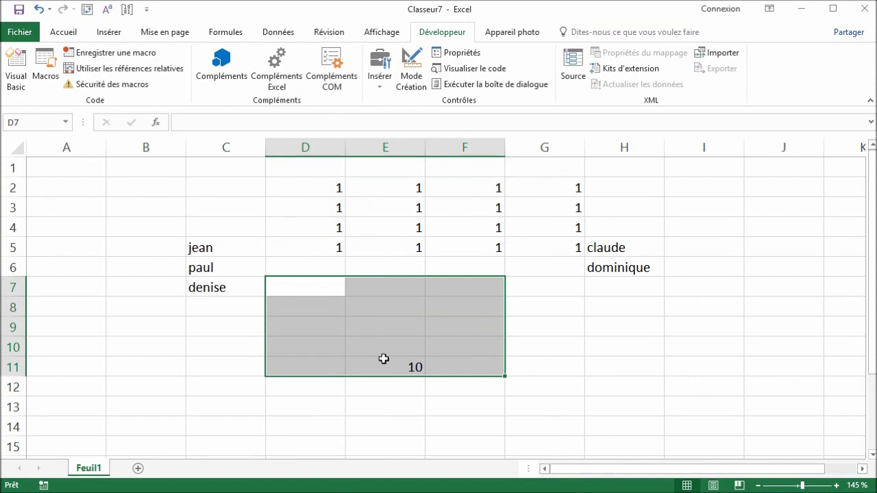
{"action": "left_click", "coordinate": [47, 79]}
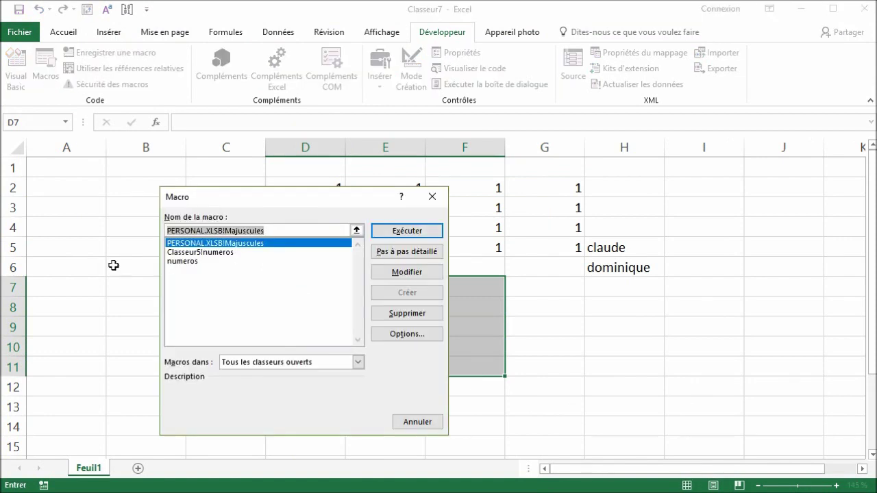
{"action": "left_click", "coordinate": [182, 261]}
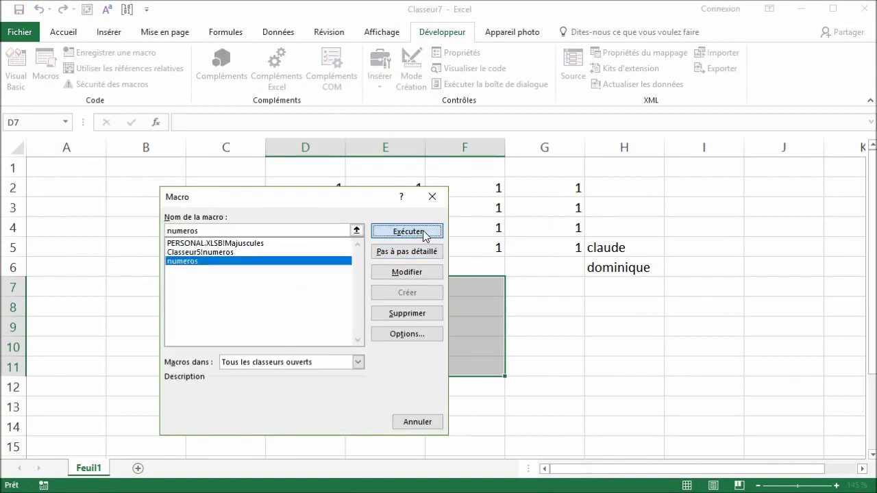
{"action": "left_click", "coordinate": [415, 231]}
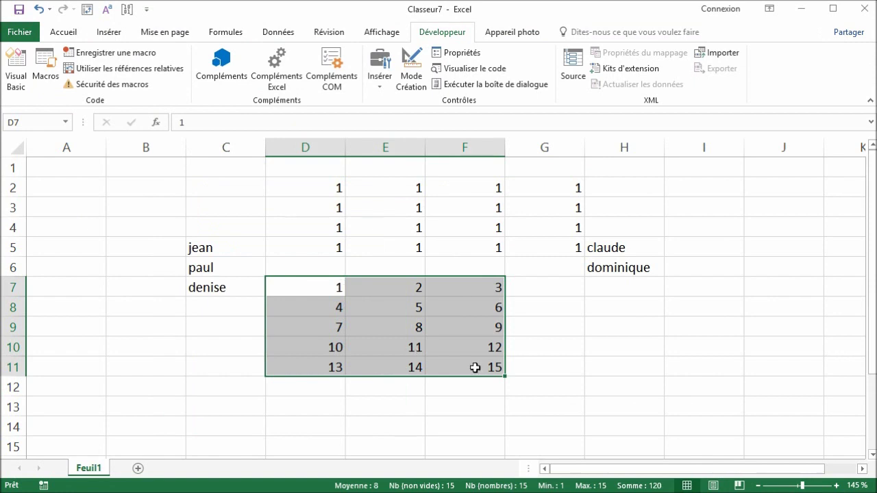
Rerun this workbook's numeros macro on D2:G5 so it numbers the cells from 1 to 16
{"action": "left_click_drag", "start_coordinate": [303, 188], "coordinate": [549, 248]}
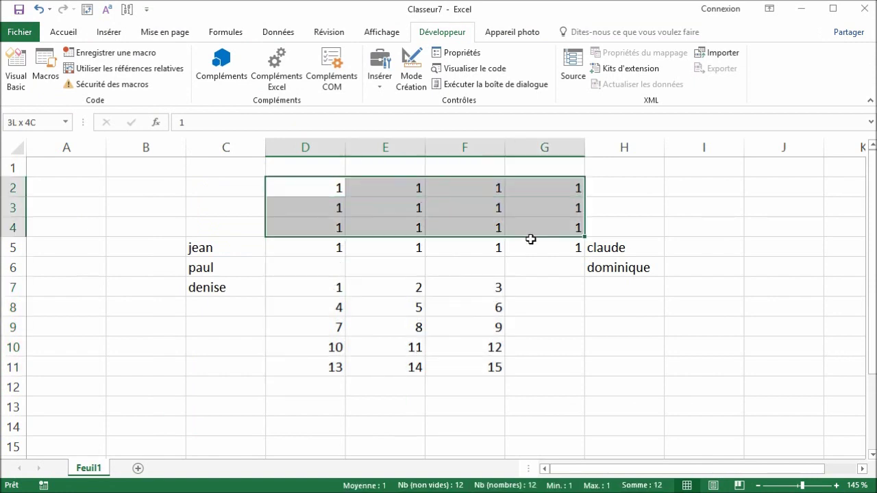
{"action": "left_click", "coordinate": [48, 68]}
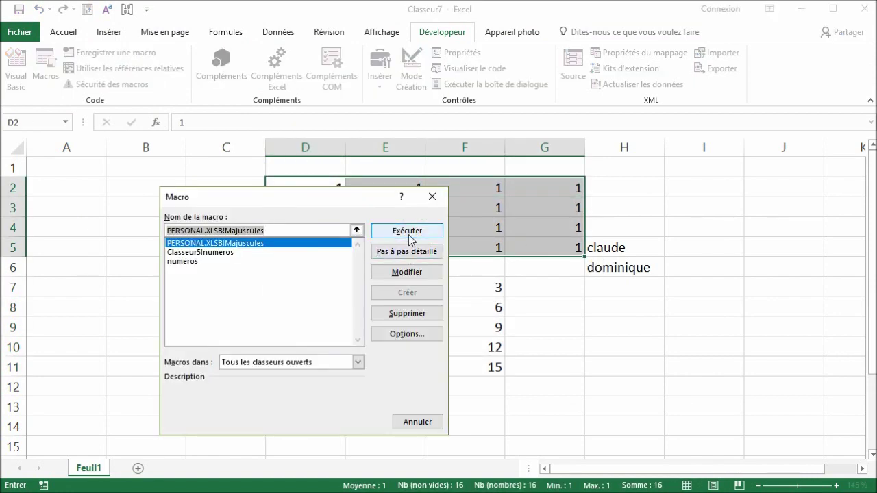
{"action": "left_click", "coordinate": [224, 253]}
{"action": "left_click", "coordinate": [192, 261]}
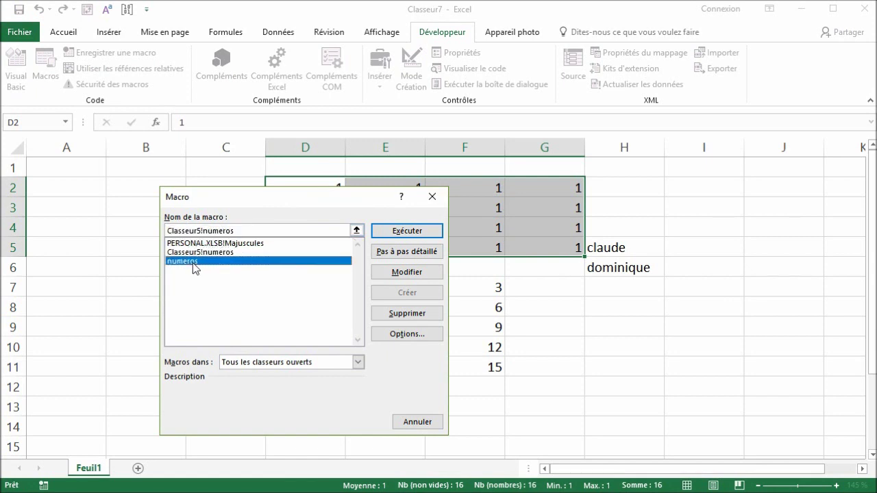
{"action": "left_click", "coordinate": [409, 231]}
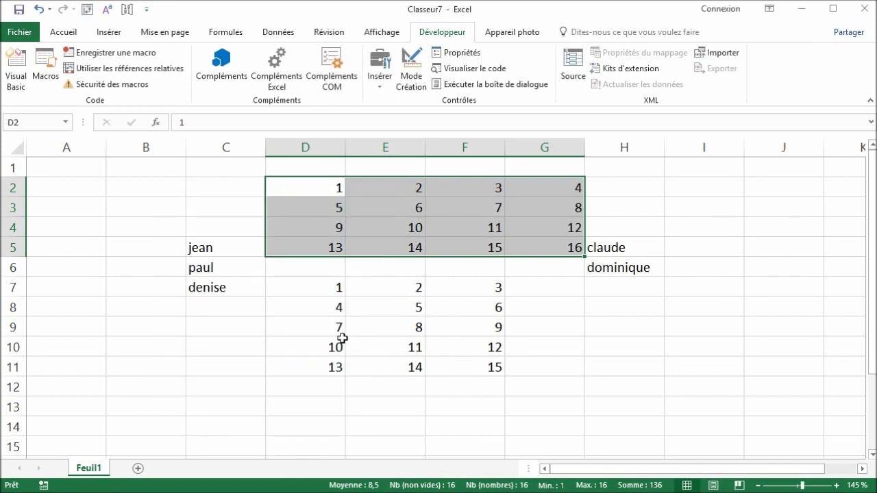
Select I2:I12, then column B, and finally the names jean, paul and denise
{"action": "left_click_drag", "start_coordinate": [716, 183], "coordinate": [714, 393]}
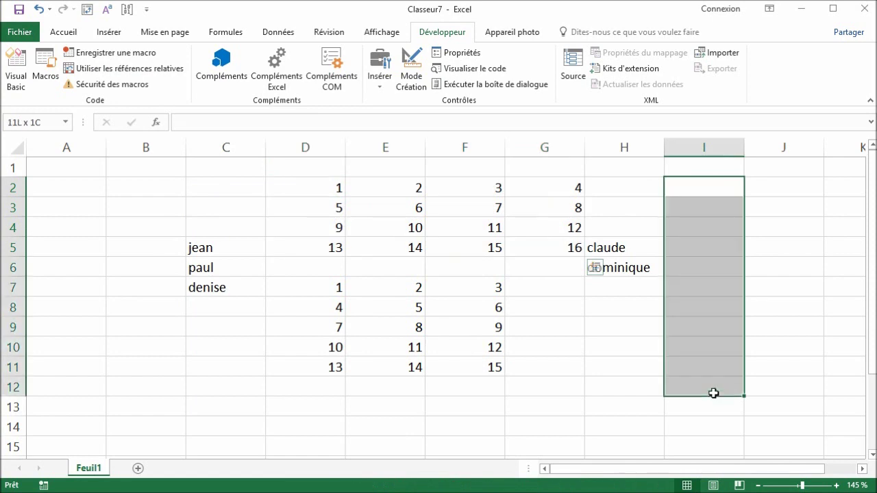
{"action": "left_click", "coordinate": [146, 147]}
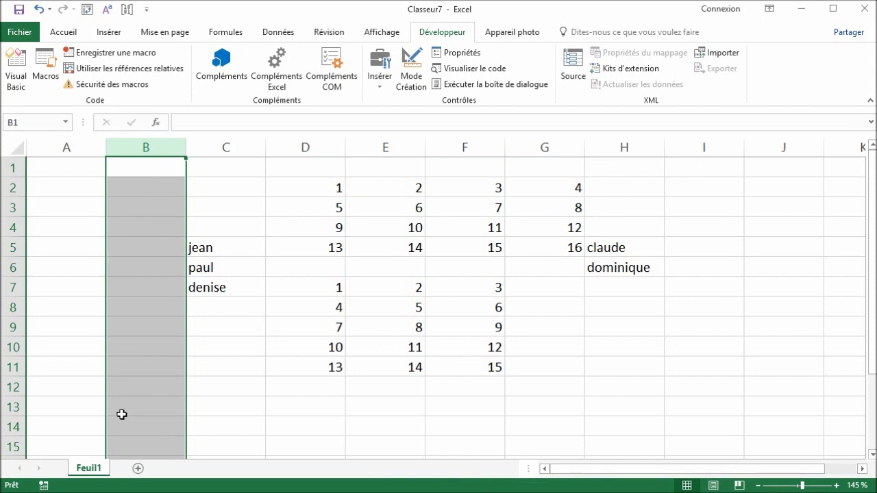
{"action": "left_click", "coordinate": [221, 386]}
{"action": "left_click_drag", "start_coordinate": [238, 246], "coordinate": [238, 282]}
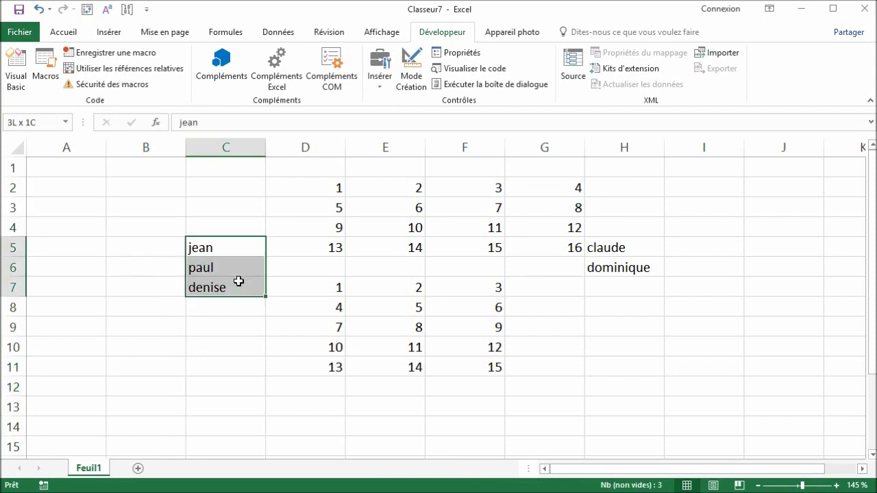
Create Sub majuscules() and copy numeros' For Each loop into it, minus the c = c + 1 line
{"action": "key", "text": "alt+F11"}
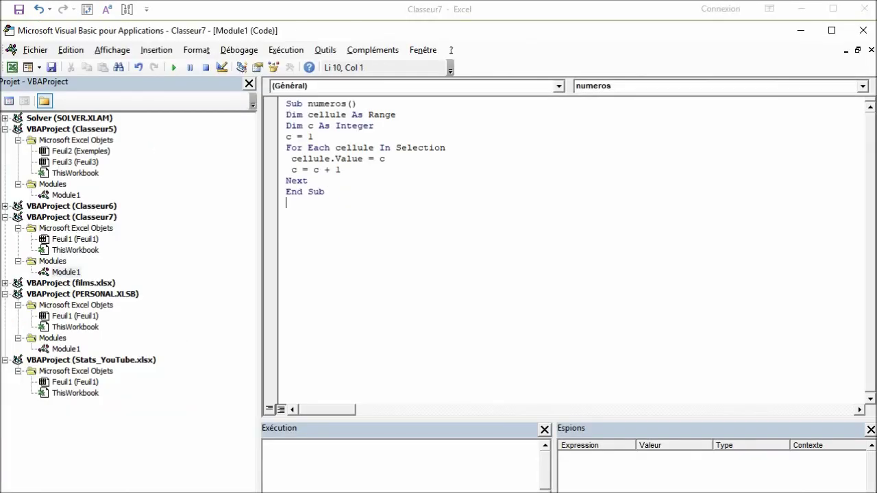
{"action": "type", "text": "sub "}
{"action": "type", "text": "majuscule"}
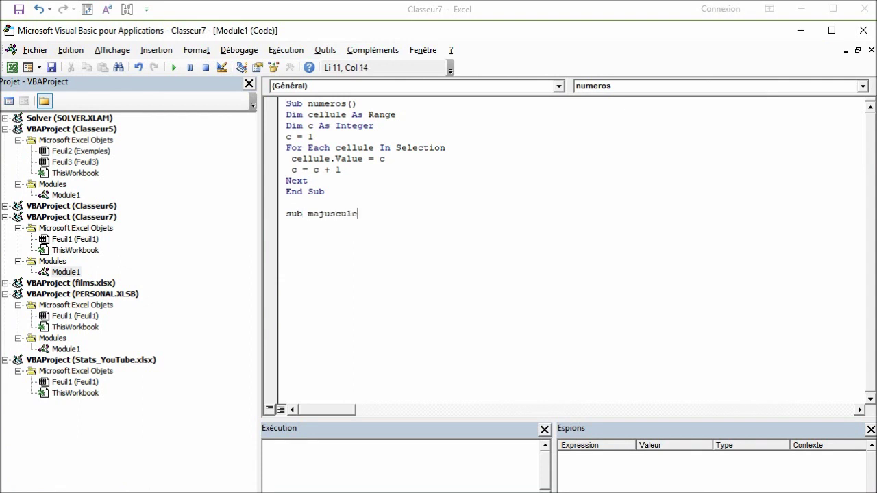
{"action": "type", "text": "s()"}
{"action": "key", "text": "Return"}
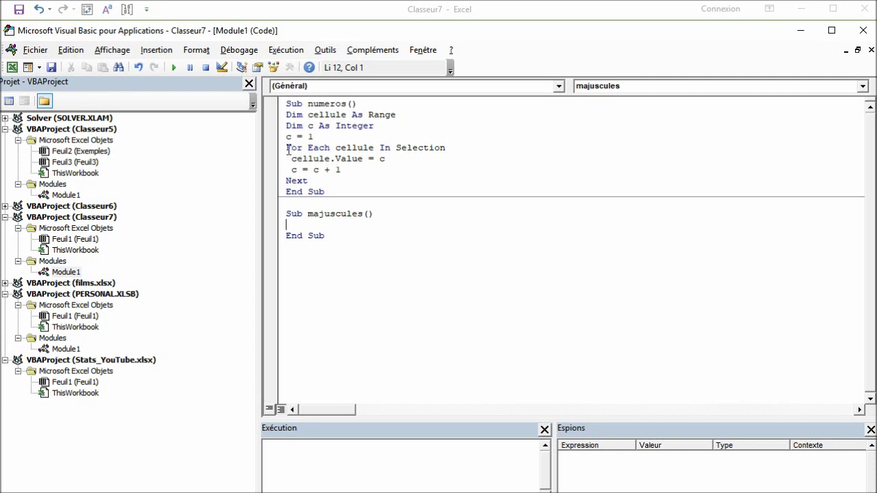
{"action": "left_click_drag", "start_coordinate": [287, 148], "coordinate": [319, 181]}
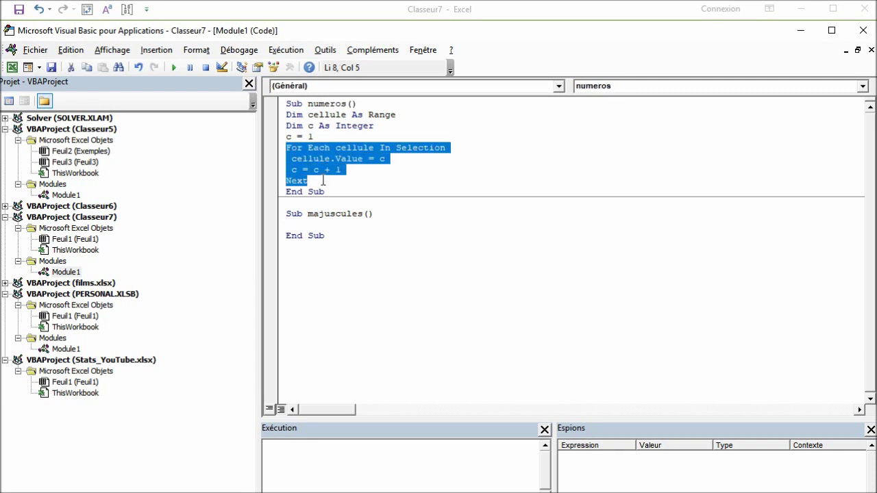
{"action": "key", "text": "ctrl+c"}
{"action": "left_click", "coordinate": [309, 226]}
{"action": "key", "text": "ctrl+v"}
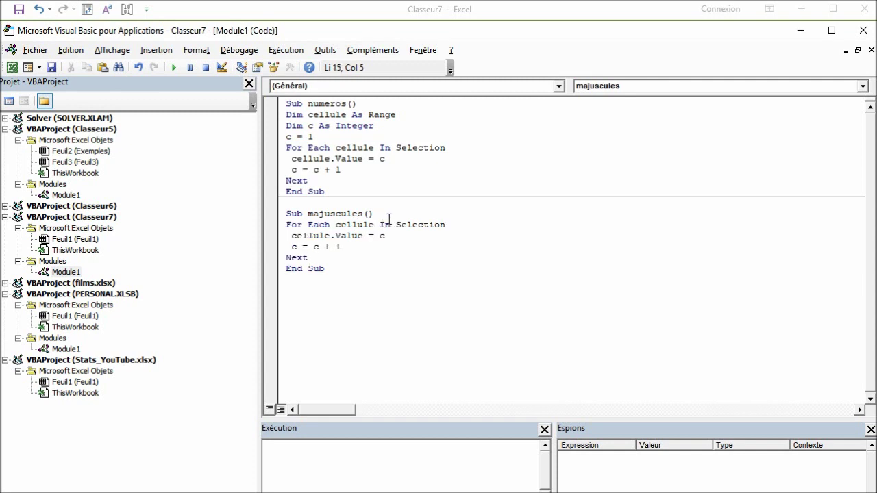
{"action": "left_click_drag", "start_coordinate": [341, 247], "coordinate": [274, 246]}
{"action": "key", "text": "BackSpace"}
Add the Dim cellule As Range declaration to majuscules and select the c being assigned
{"action": "left_click_drag", "start_coordinate": [398, 115], "coordinate": [287, 117]}
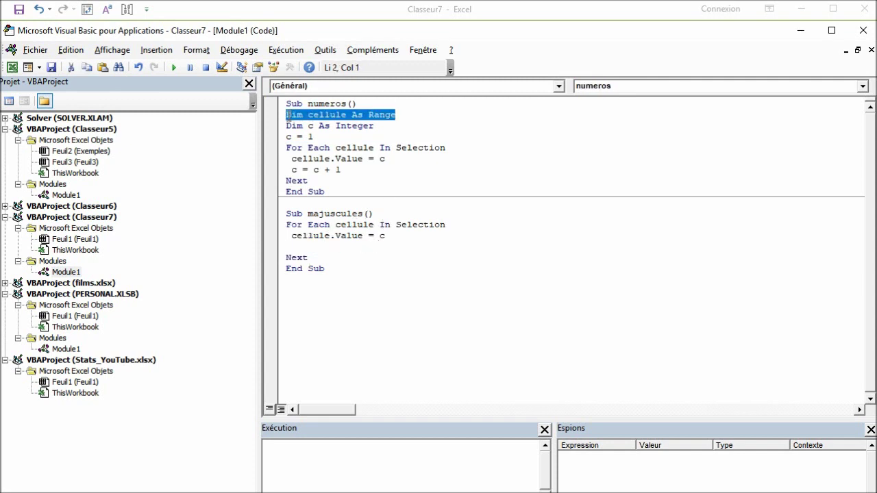
{"action": "left_click", "coordinate": [382, 213]}
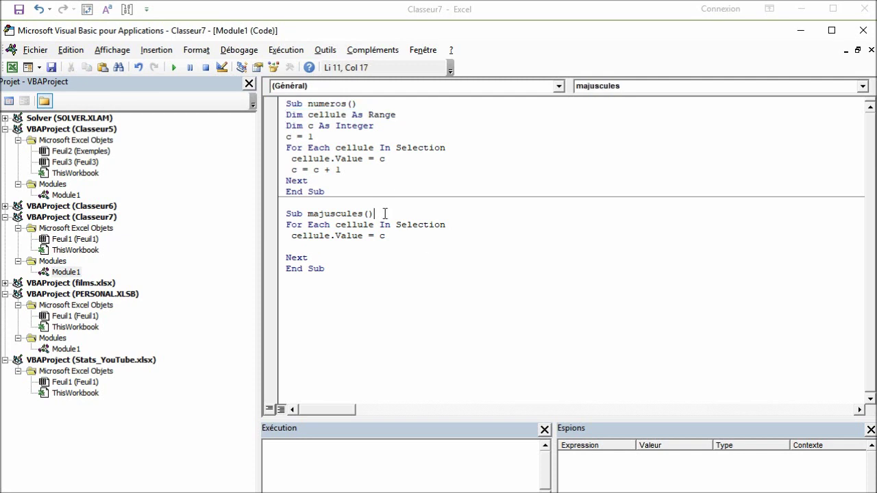
{"action": "key", "text": "Return"}
{"action": "key", "text": "ctrl+v"}
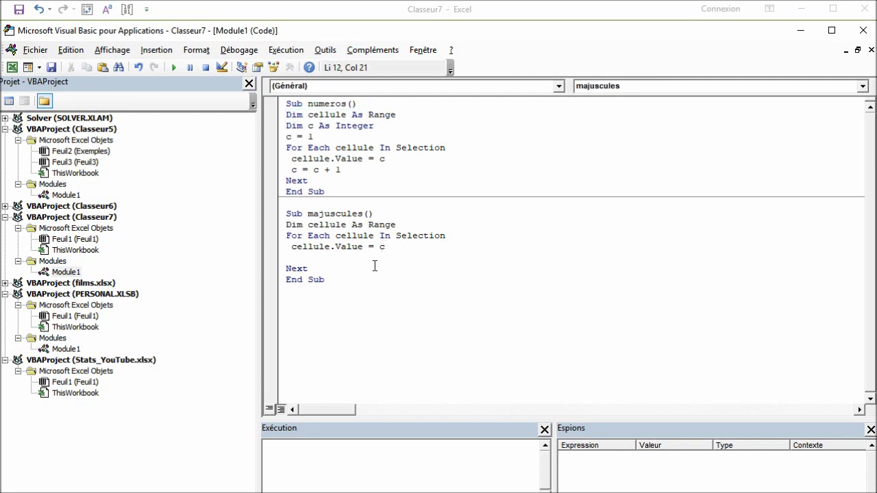
{"action": "left_click", "coordinate": [365, 259]}
{"action": "double_click", "coordinate": [382, 248]}
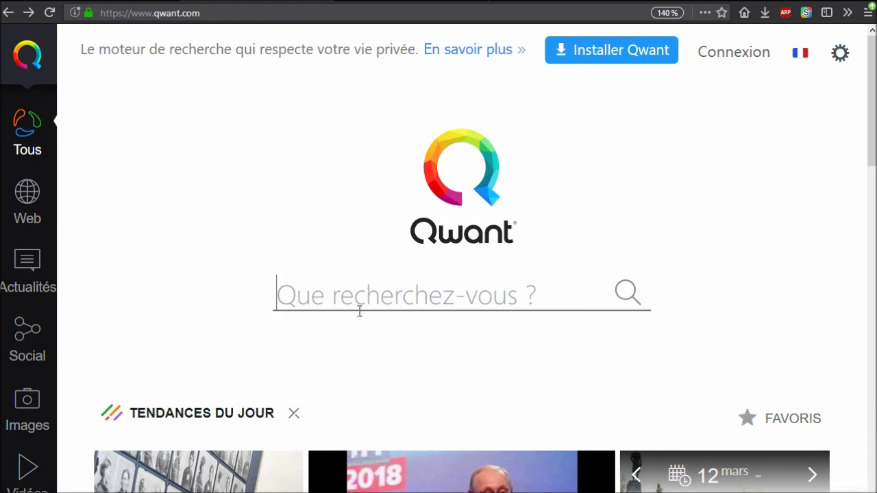
Search Qwant for 'vba excel mettre en majuscules' and highlight UCase in a developpez.net result
{"action": "type", "text": "vba exce"}
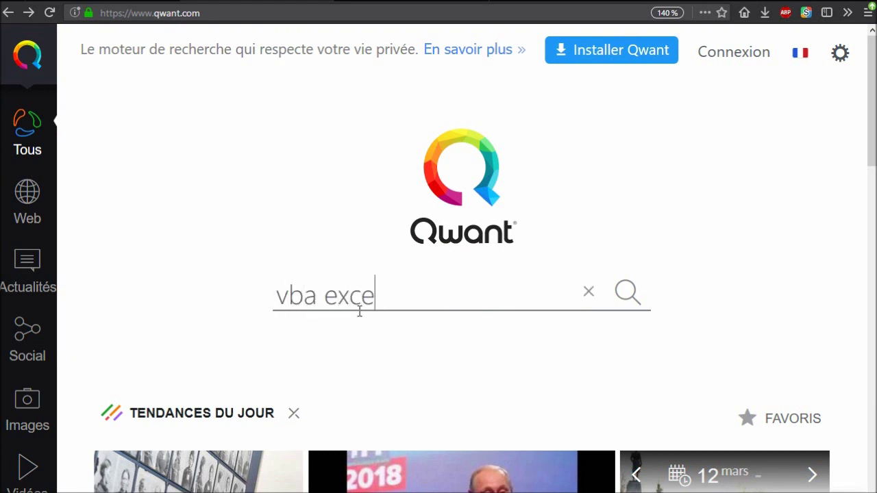
{"action": "type", "text": "l me"}
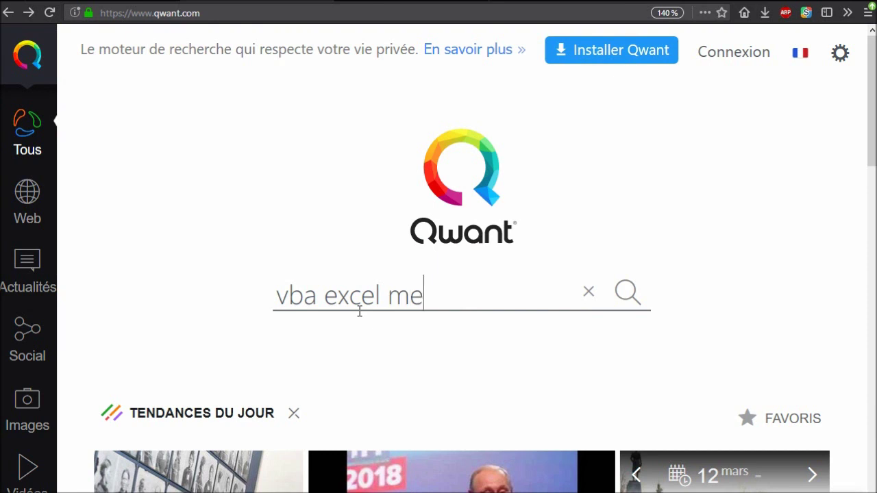
{"action": "type", "text": "ttre en majusc"}
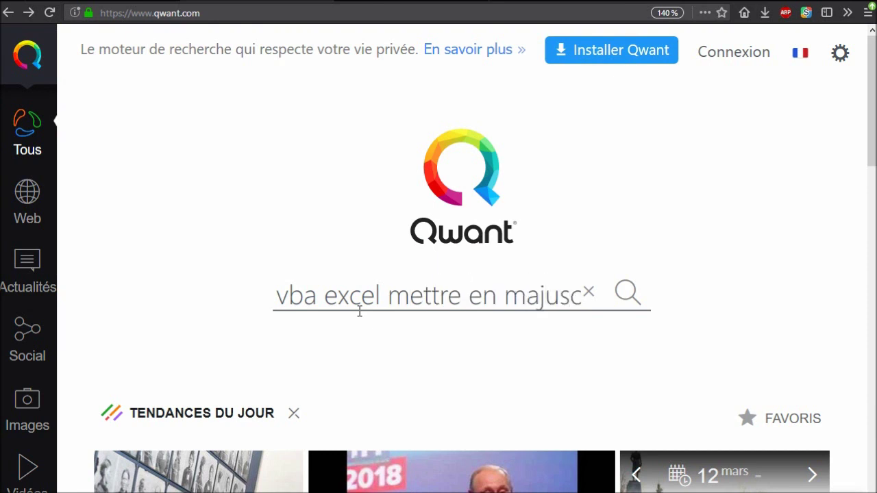
{"action": "type", "text": "ules"}
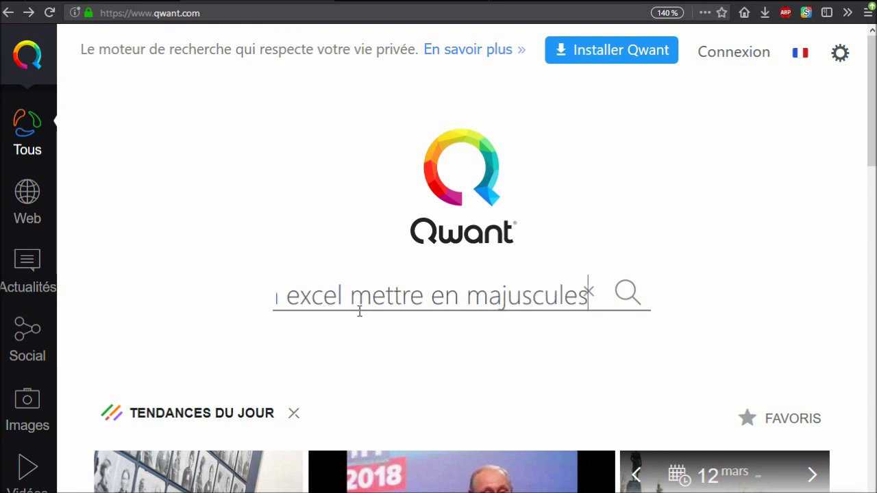
{"action": "key", "text": "Return"}
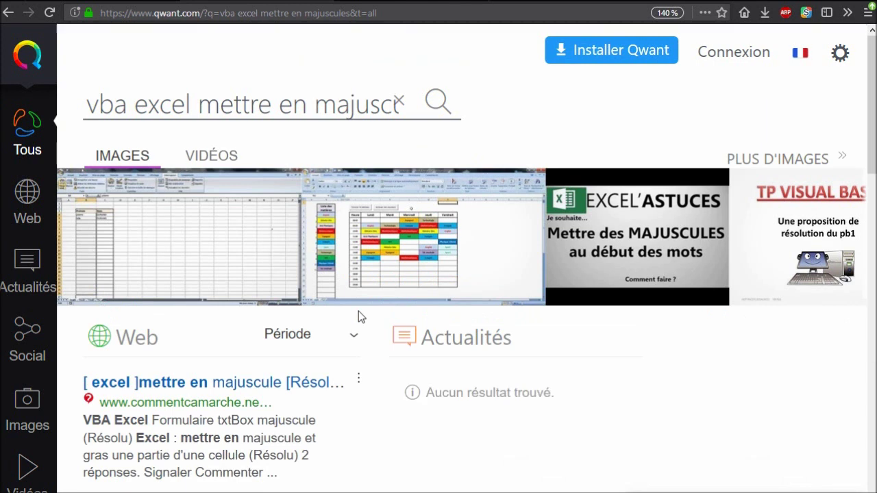
{"action": "scroll", "coordinate": [358, 311], "scroll_direction": "down", "scroll_amount": 5}
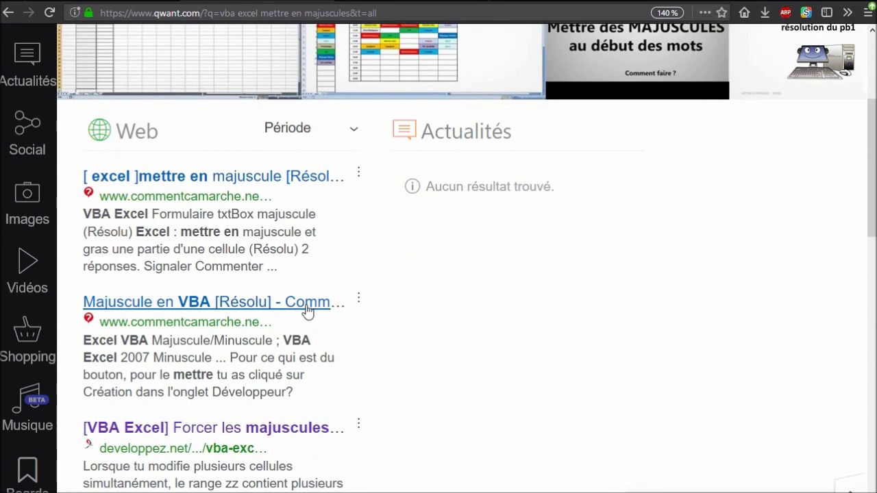
{"action": "scroll", "coordinate": [329, 287], "scroll_direction": "down", "scroll_amount": 5}
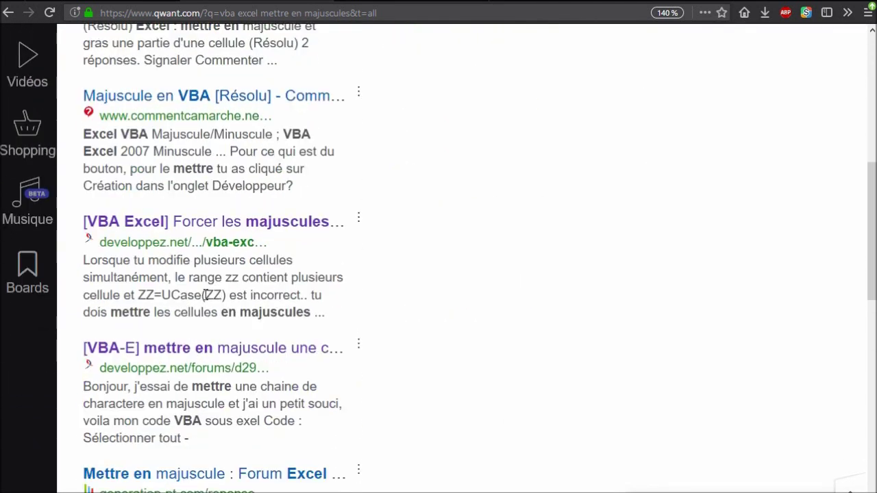
{"action": "left_click_drag", "start_coordinate": [162, 295], "coordinate": [203, 295]}
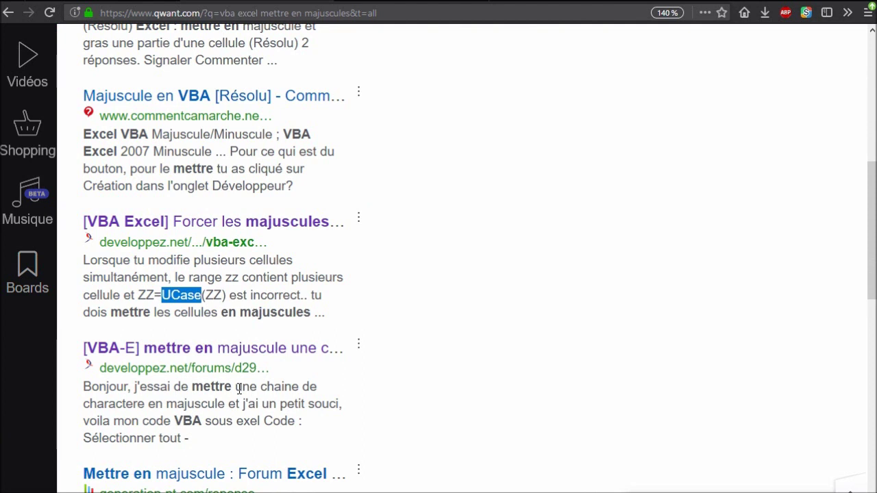
{"action": "double_click", "coordinate": [183, 297]}
Change the loop line to cellule.Value = UCase(cellule.Value) and delete the blank line above Next
{"action": "key", "text": "alt+Tab"}
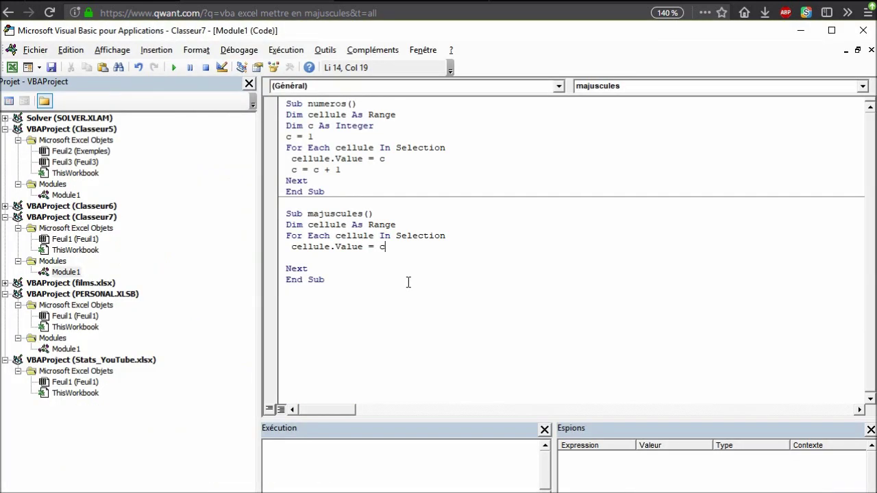
{"action": "key", "text": "BackSpace"}
{"action": "type", "text": "U"}
{"action": "type", "text": "case"}
{"action": "type", "text": "("}
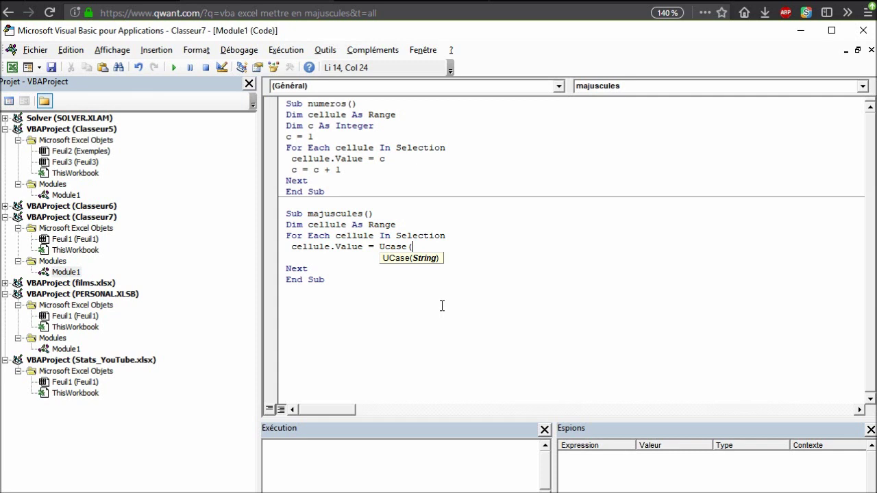
{"action": "type", "text": "cellule."}
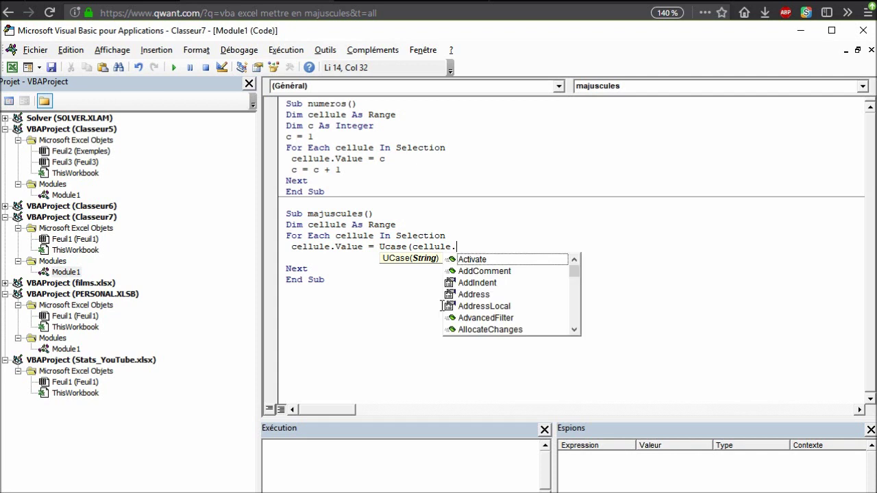
{"action": "type", "text": "value"}
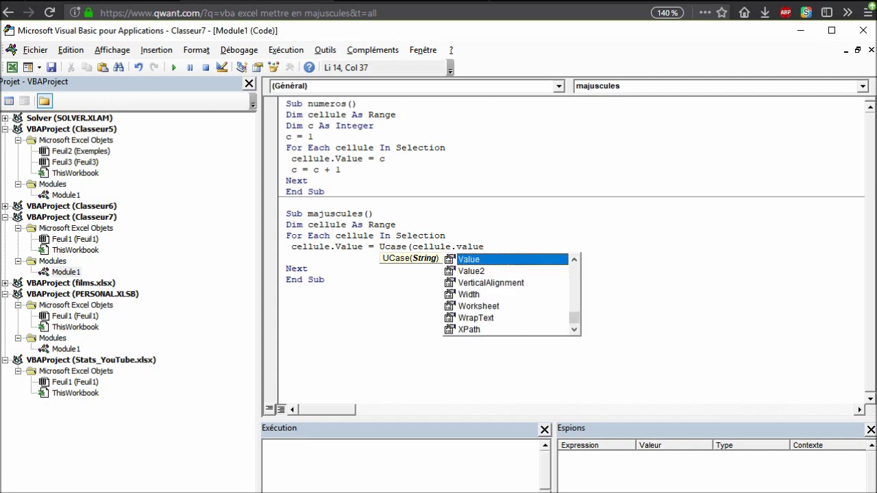
{"action": "type", "text": ")"}
{"action": "left_click", "coordinate": [379, 266]}
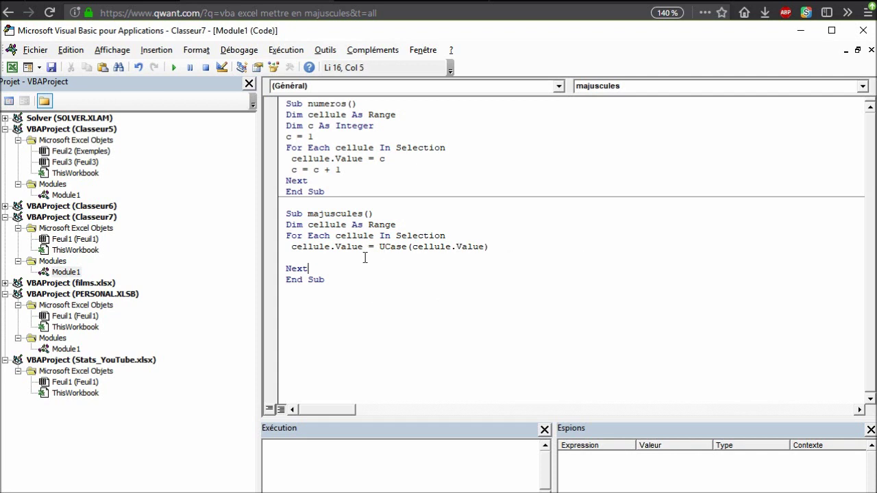
{"action": "left_click", "coordinate": [293, 251]}
{"action": "left_click", "coordinate": [283, 259]}
{"action": "key", "text": "Delete"}
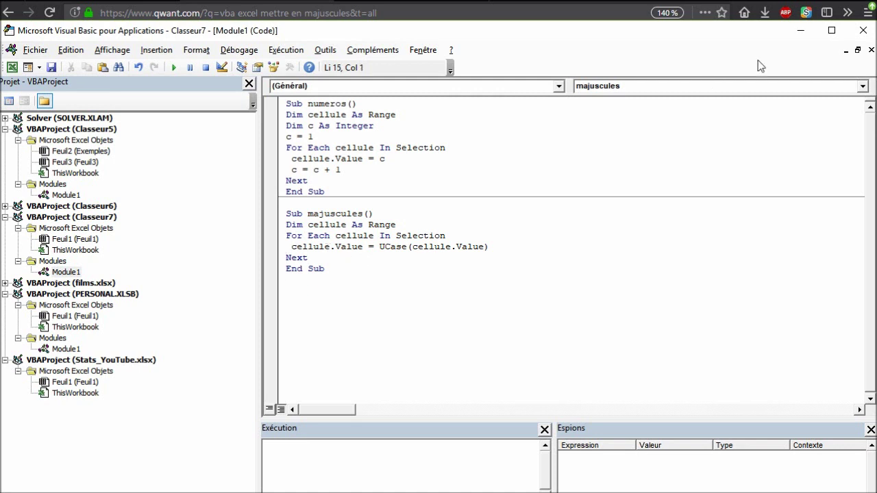
Run majuscules on C5:C7 to turn jean, paul and denise into uppercase
{"action": "left_click", "coordinate": [797, 33]}
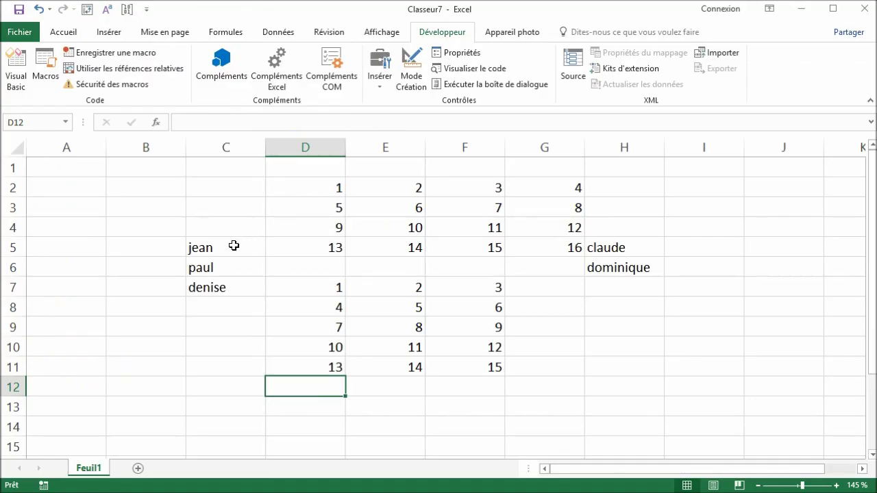
{"action": "left_click_drag", "start_coordinate": [233, 245], "coordinate": [233, 297]}
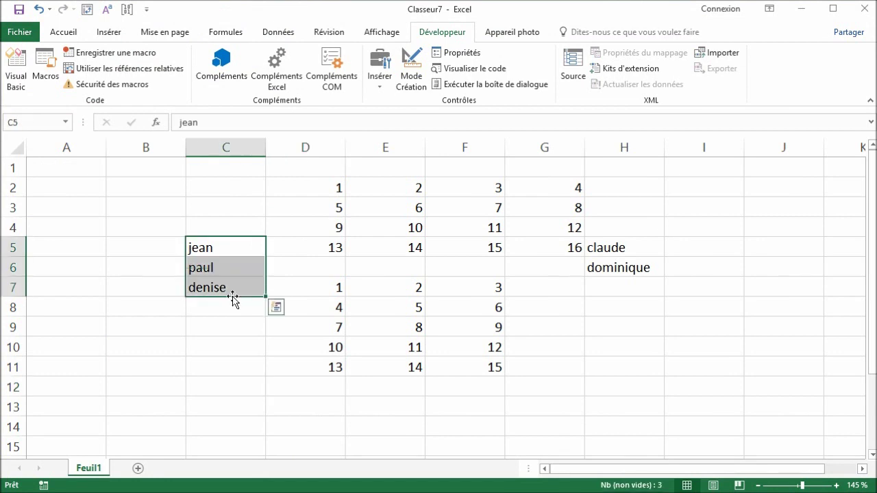
{"action": "left_click", "coordinate": [43, 70]}
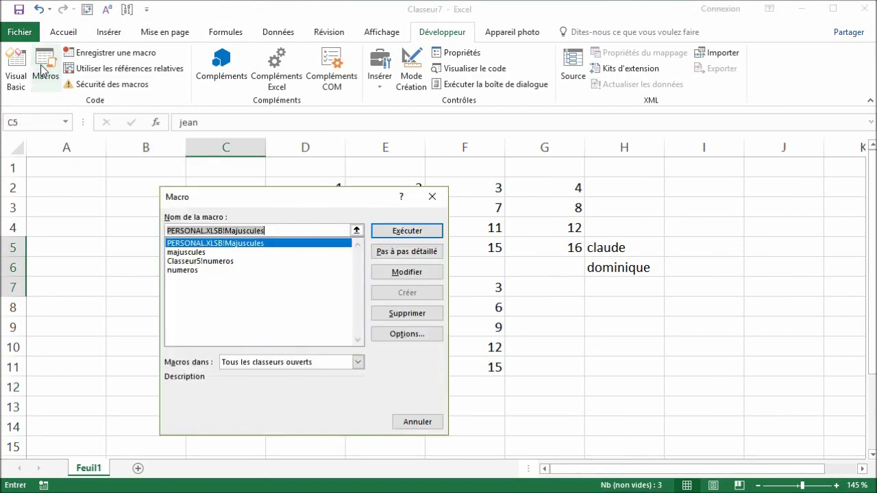
{"action": "left_click", "coordinate": [195, 253]}
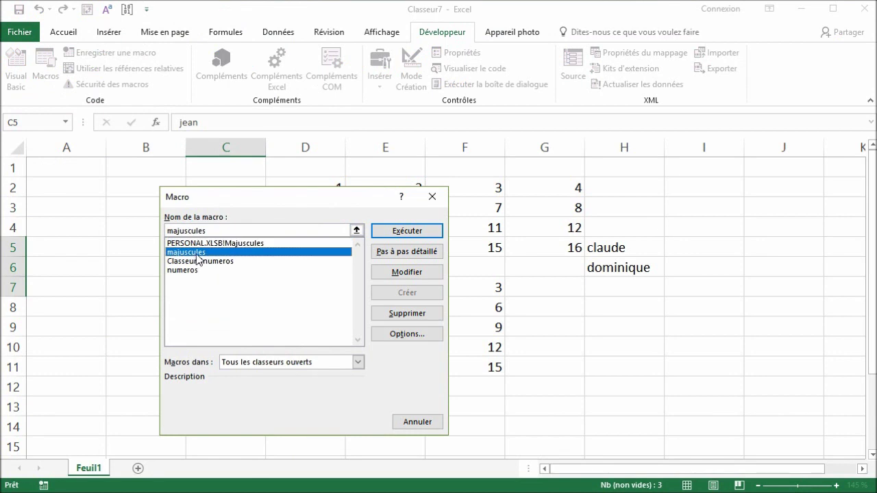
{"action": "left_click", "coordinate": [422, 233]}
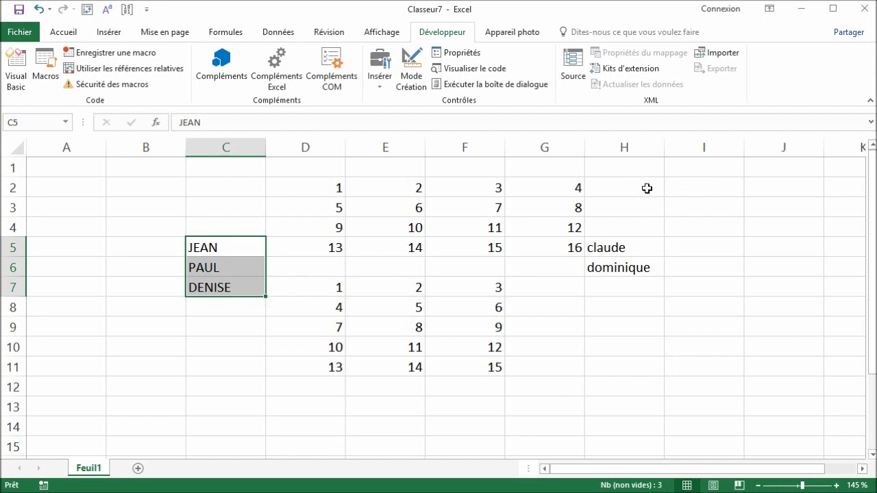
Run majuscules on H2:J12 so claude and dominique become CLAUDE and DOMINIQUE
{"action": "left_click_drag", "start_coordinate": [637, 182], "coordinate": [810, 387]}
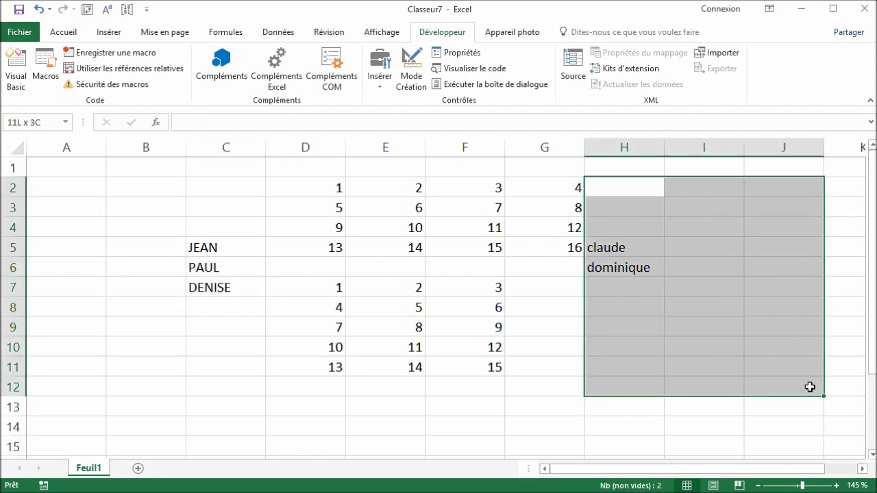
{"action": "left_click", "coordinate": [45, 74]}
{"action": "left_click", "coordinate": [189, 254]}
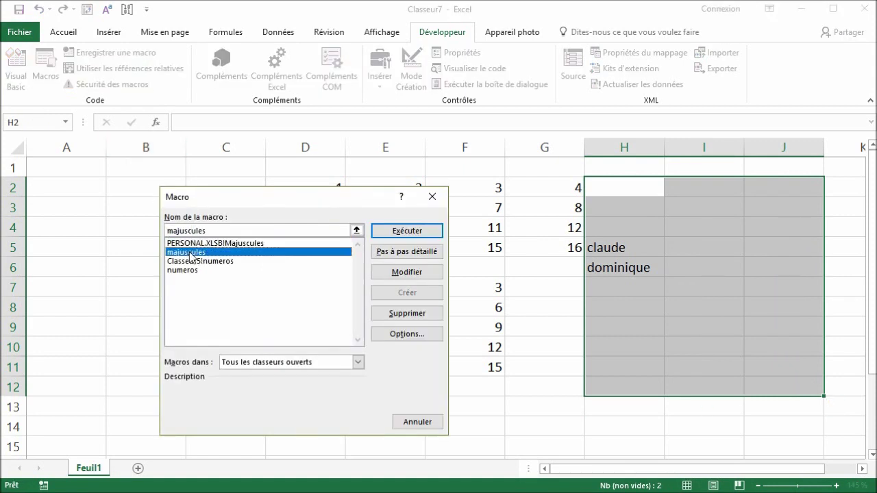
{"action": "left_click", "coordinate": [399, 232]}
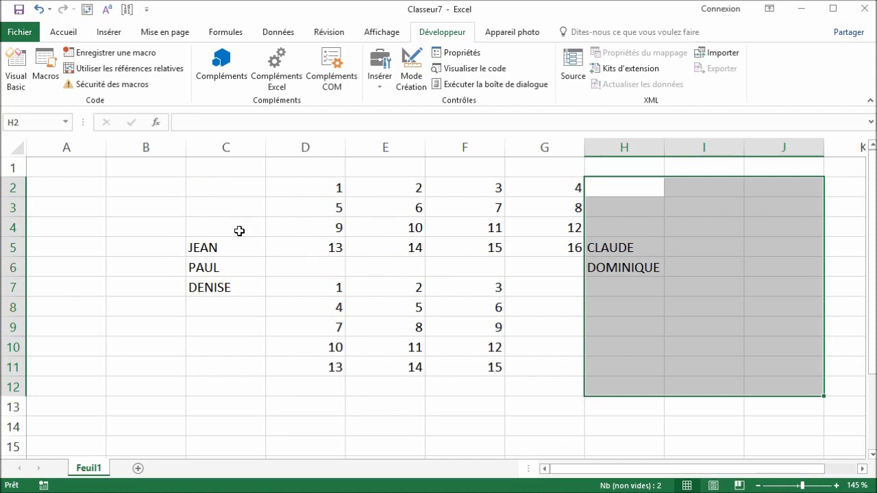
{"action": "left_click", "coordinate": [163, 148]}
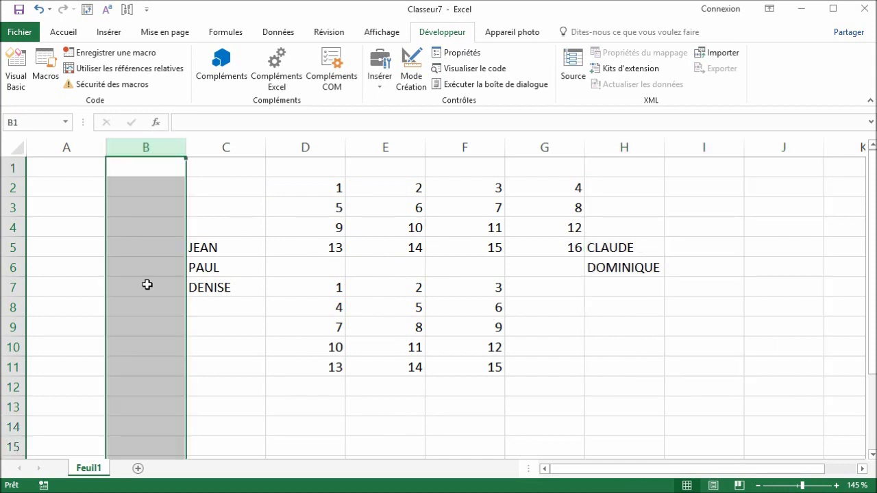
Select only the empty column B and run the majuscules macro on it
{"action": "left_click_drag", "start_coordinate": [82, 148], "coordinate": [151, 146]}
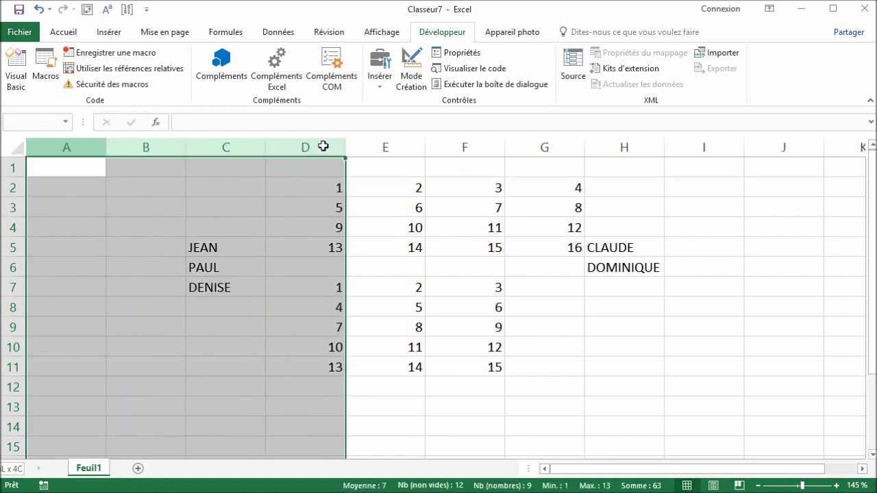
{"action": "left_click_drag", "start_coordinate": [151, 147], "coordinate": [246, 149]}
{"action": "left_click", "coordinate": [170, 149]}
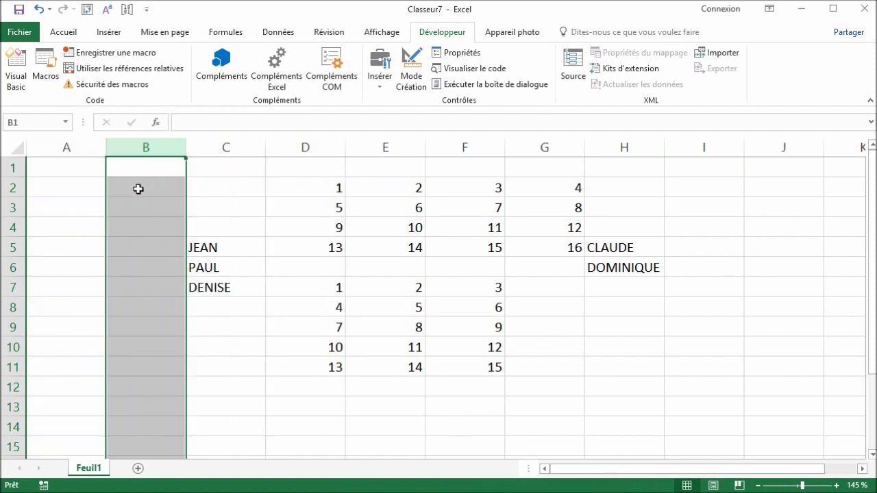
{"action": "left_click", "coordinate": [51, 72]}
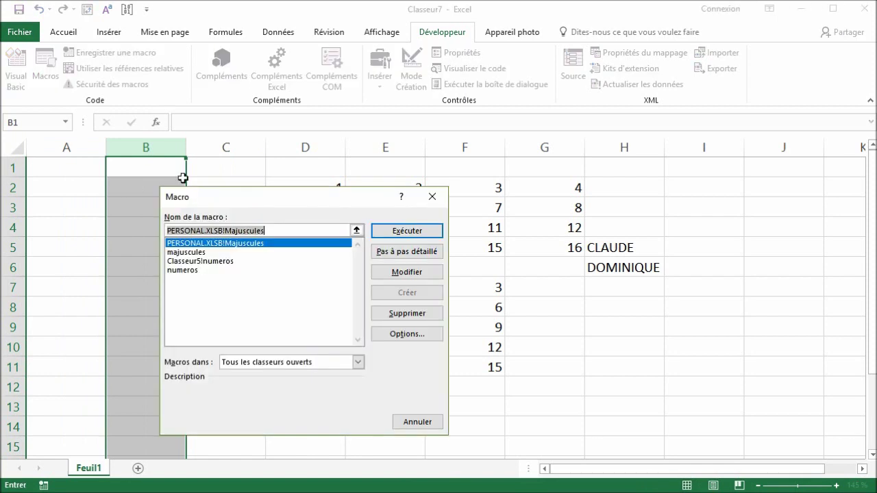
{"action": "left_click", "coordinate": [196, 252]}
{"action": "left_click", "coordinate": [407, 230]}
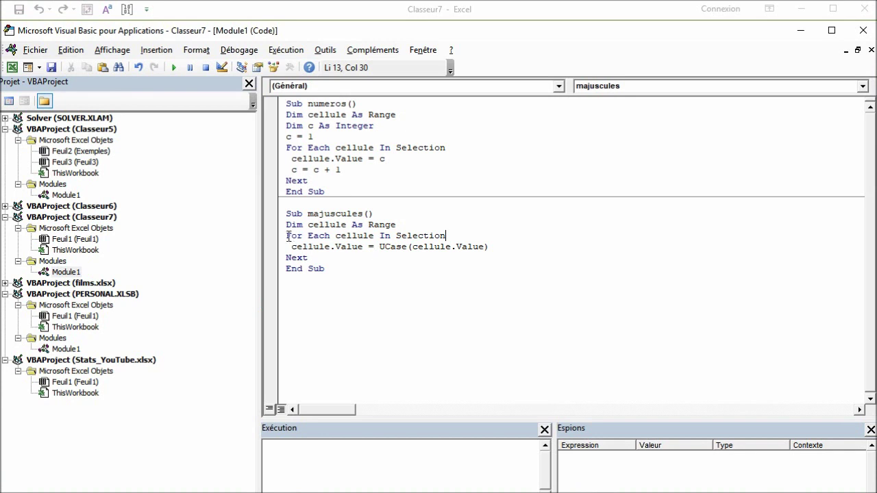
Highlight the For Each and UCase lines, then insert If cellule.Value <> "" Then after For Each
{"action": "left_click_drag", "start_coordinate": [288, 235], "coordinate": [446, 236]}
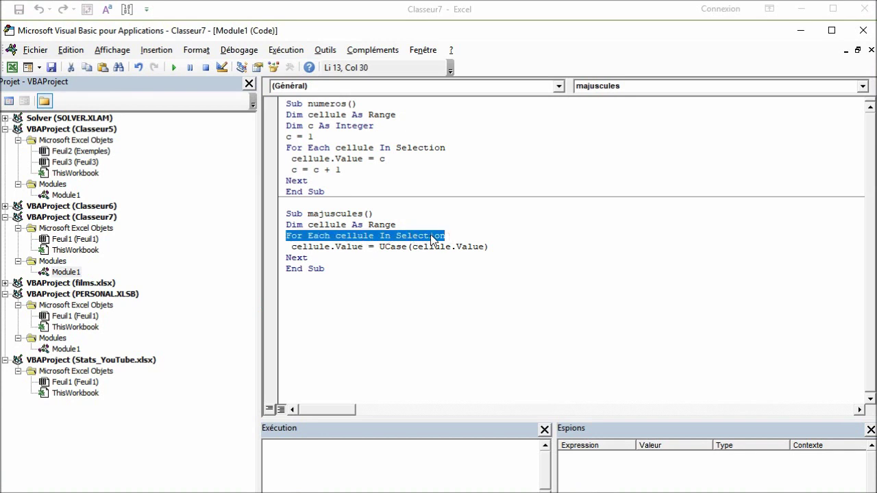
{"action": "left_click", "coordinate": [452, 235]}
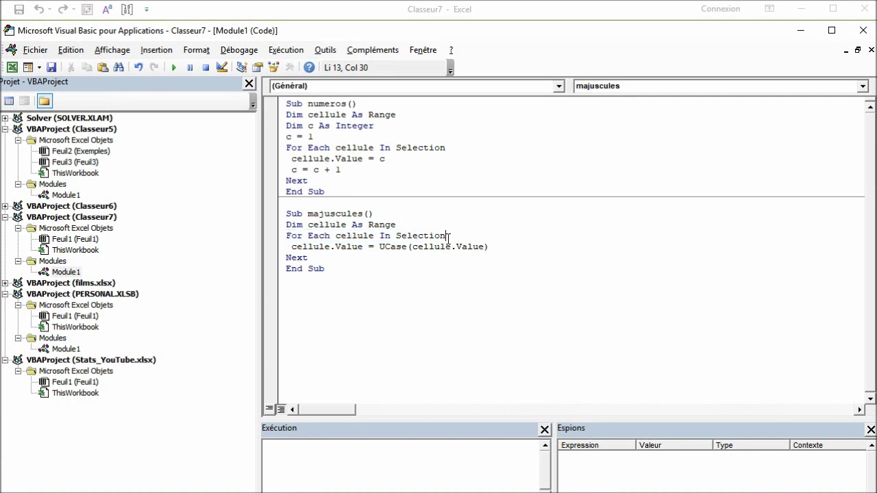
{"action": "left_click_drag", "start_coordinate": [379, 246], "coordinate": [485, 246]}
{"action": "left_click", "coordinate": [447, 249]}
{"action": "key", "text": "Return"}
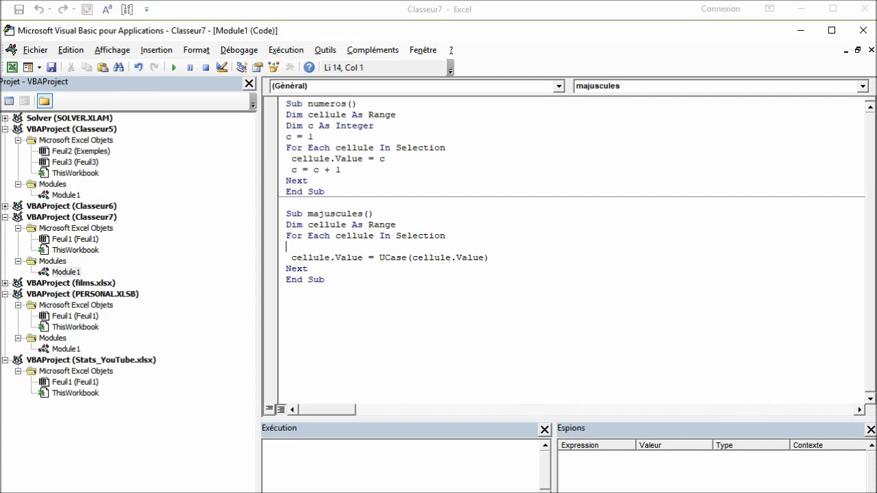
{"action": "type", "text": "if "}
{"action": "type", "text": "ce"}
{"action": "type", "text": "llule.va"}
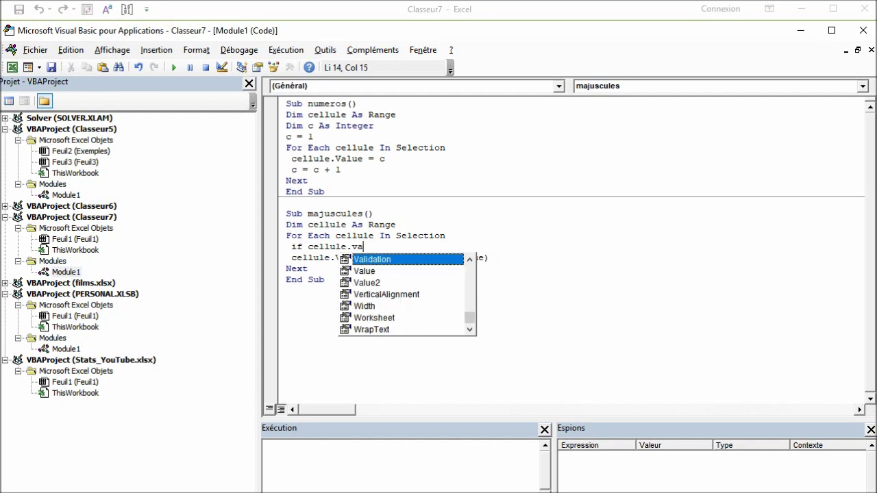
{"action": "type", "text": "lue<"}
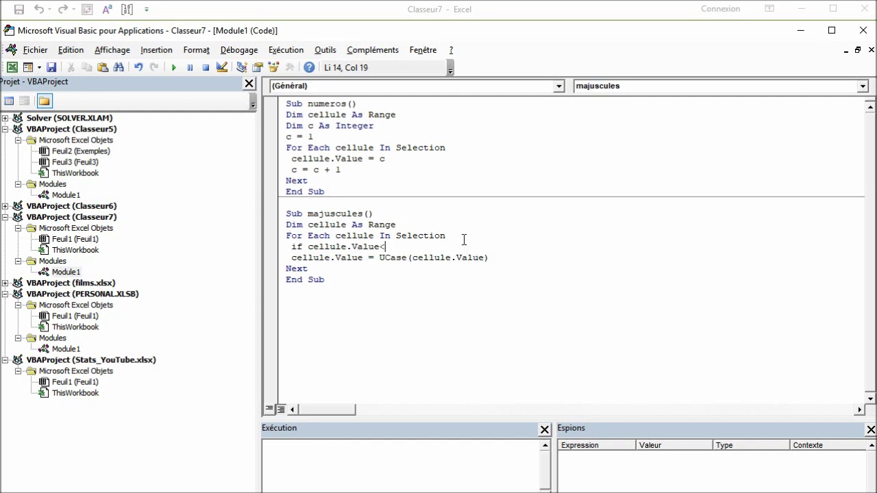
{"action": "type", "text": "> \"\""}
{"action": "type", "text": " then"}
Indent the UCase line under the condition and close it with End If
{"action": "left_click", "coordinate": [294, 258]}
{"action": "key", "text": "Tab"}
{"action": "left_click", "coordinate": [514, 257]}
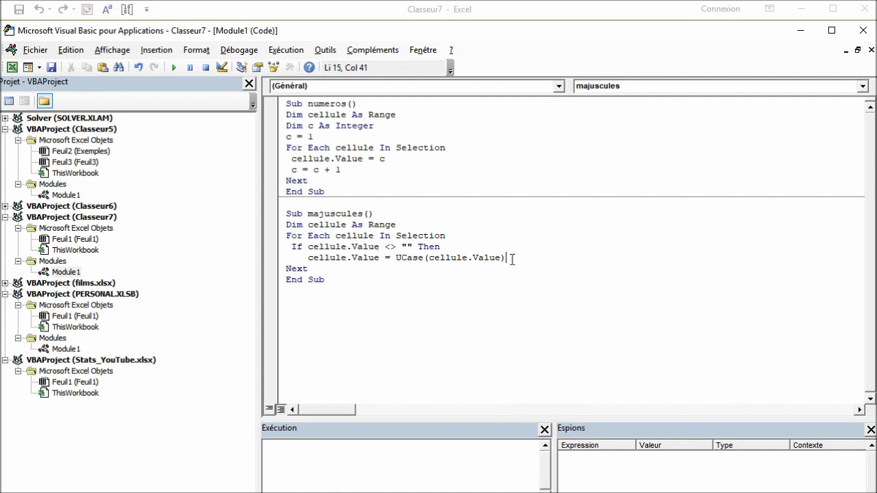
{"action": "key", "text": "Return"}
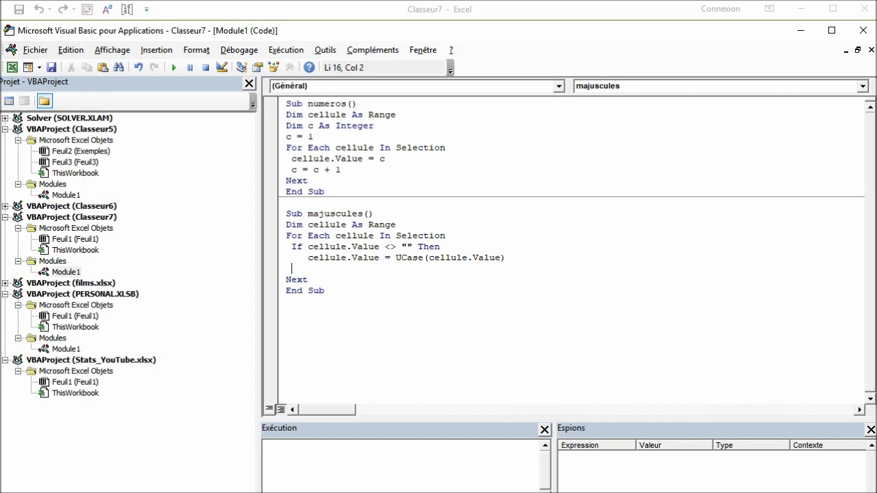
{"action": "type", "text": "end if"}
{"action": "left_click", "coordinate": [309, 279]}
Back in Classeur7, run majuscules on the names in C4:C10
{"action": "left_click", "coordinate": [550, 16]}
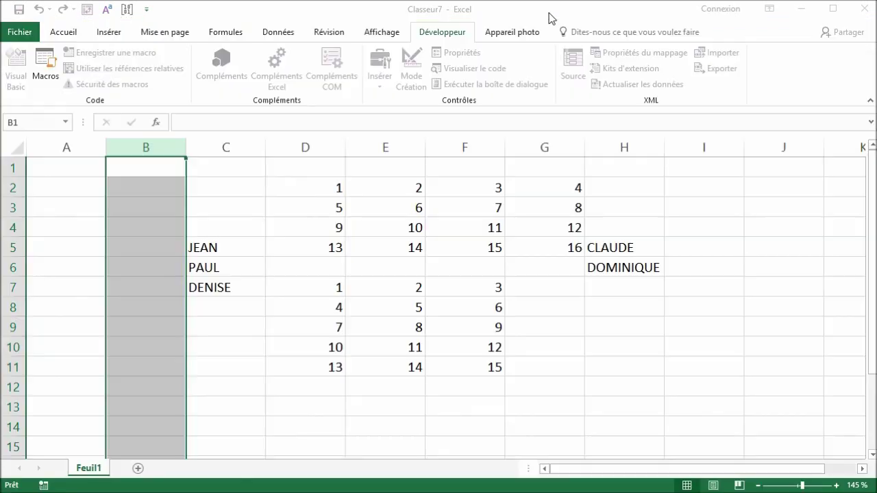
{"action": "left_click", "coordinate": [323, 247]}
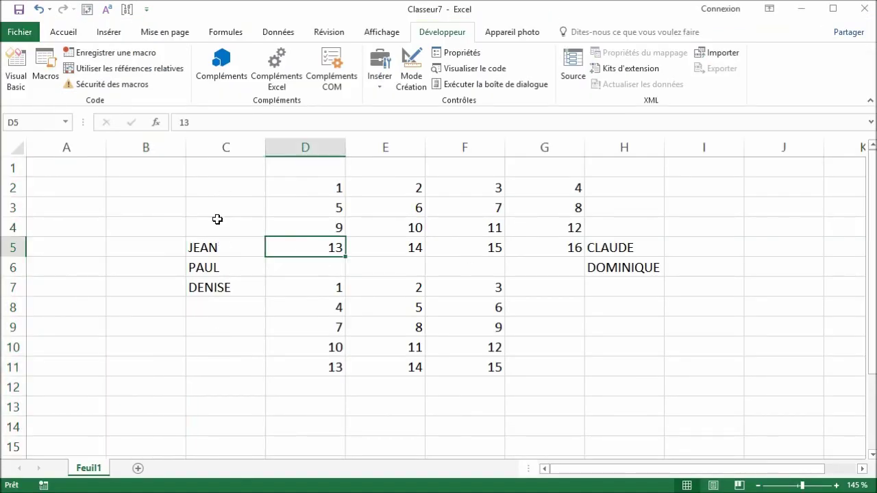
{"action": "left_click_drag", "start_coordinate": [217, 220], "coordinate": [248, 347]}
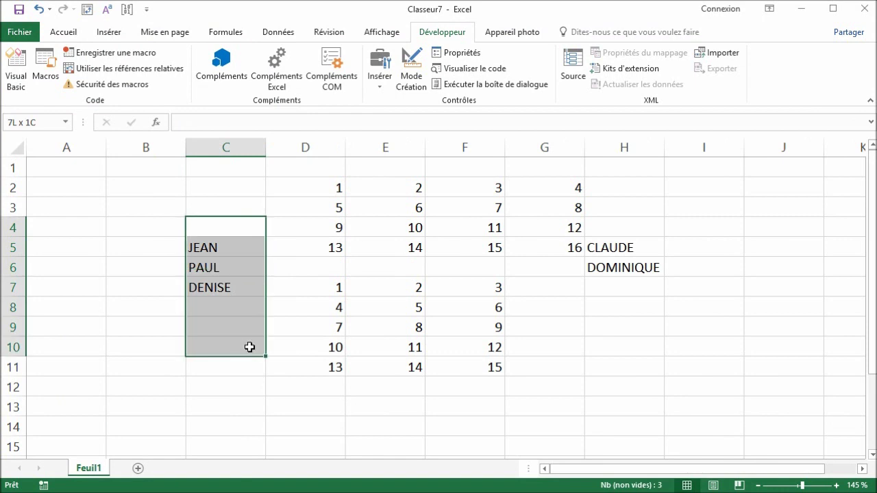
{"action": "left_click", "coordinate": [45, 65]}
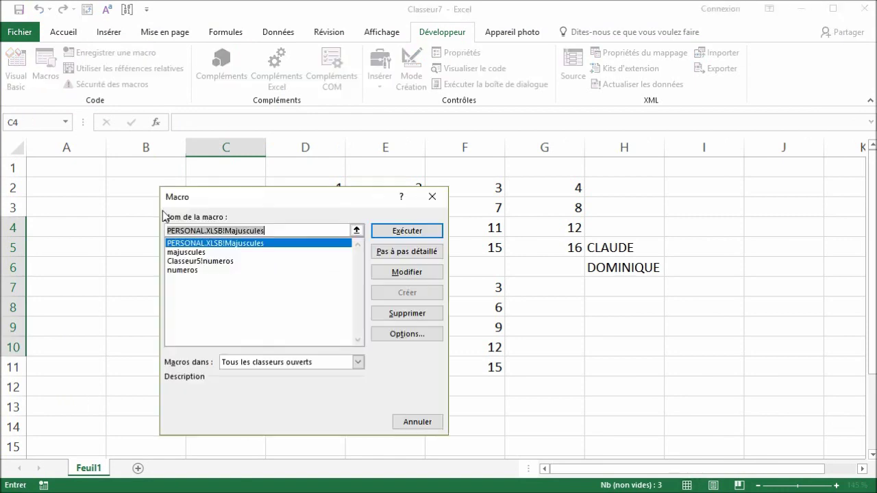
{"action": "left_click", "coordinate": [195, 252]}
{"action": "left_click", "coordinate": [407, 231]}
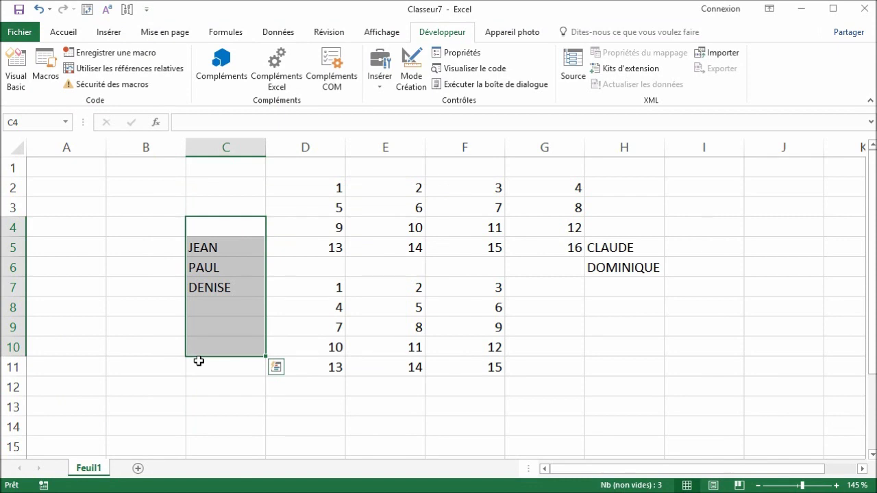
Enter claude in B9, then run majuscules on B6:B12 to make it CLAUDE
{"action": "left_click", "coordinate": [156, 333]}
{"action": "type", "text": "cla"}
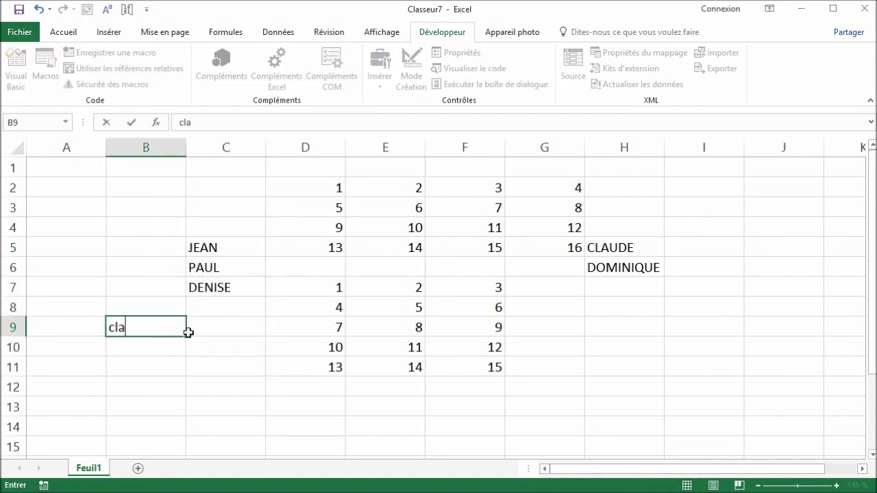
{"action": "type", "text": "ude"}
{"action": "left_click_drag", "start_coordinate": [155, 273], "coordinate": [162, 388]}
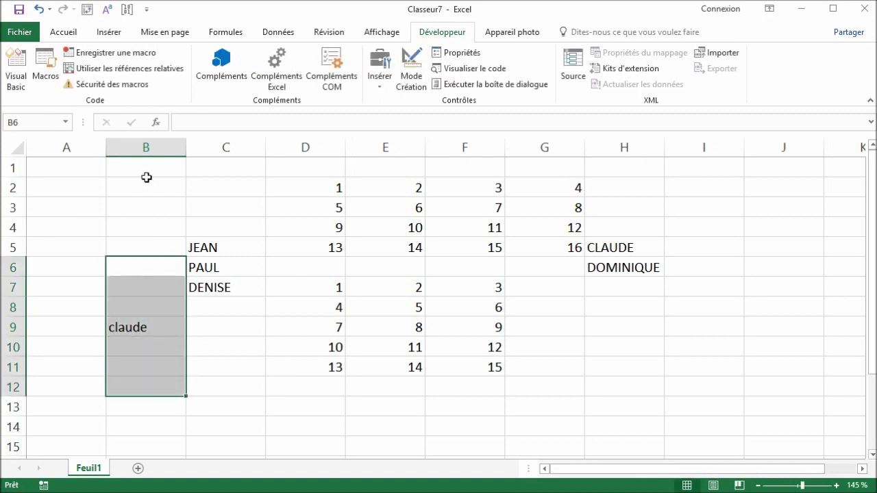
{"action": "left_click", "coordinate": [45, 69]}
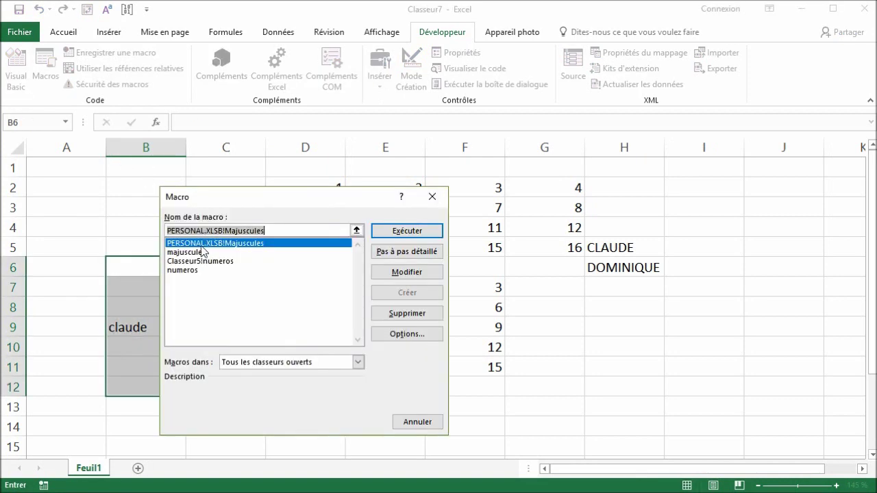
{"action": "left_click", "coordinate": [204, 253]}
{"action": "left_click", "coordinate": [404, 230]}
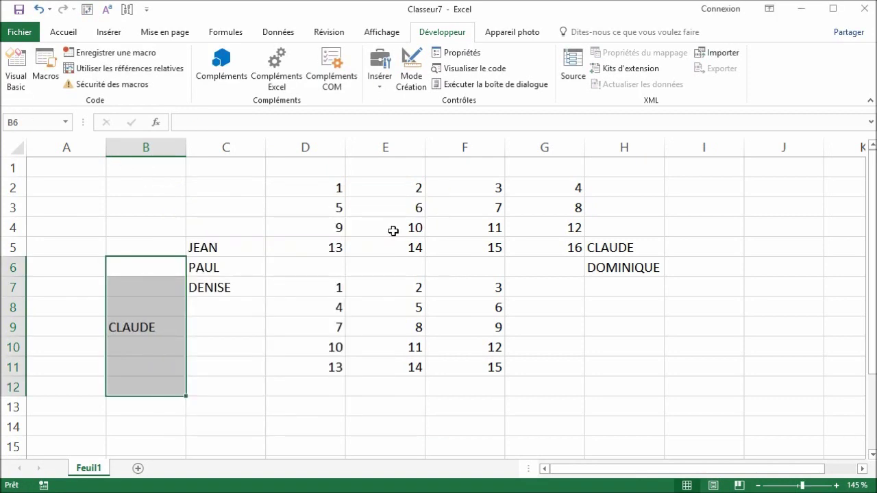
Run majuscules on all of column C, then select D8 and the range C9:H14
{"action": "left_click", "coordinate": [245, 146]}
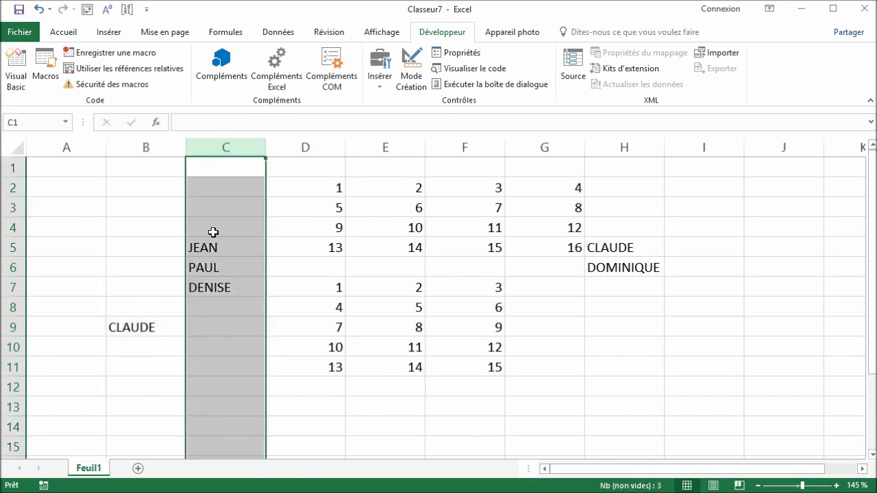
{"action": "left_click", "coordinate": [55, 80]}
{"action": "left_click", "coordinate": [233, 253]}
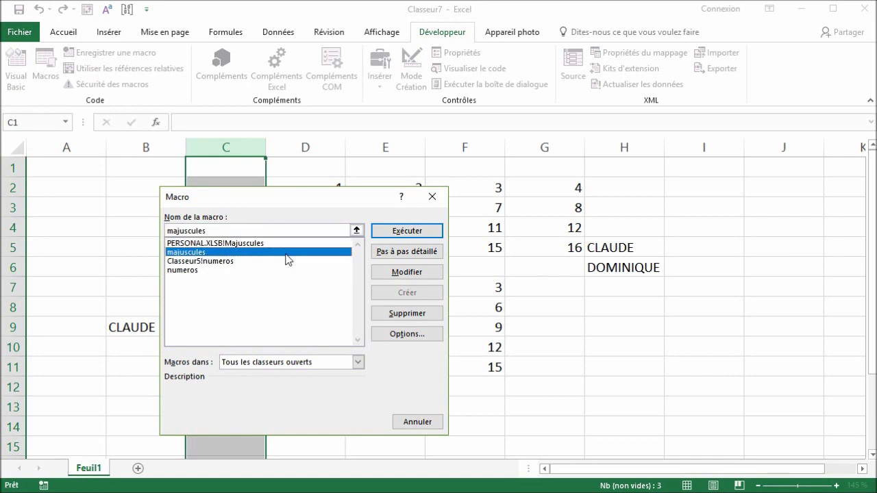
{"action": "left_click", "coordinate": [398, 233]}
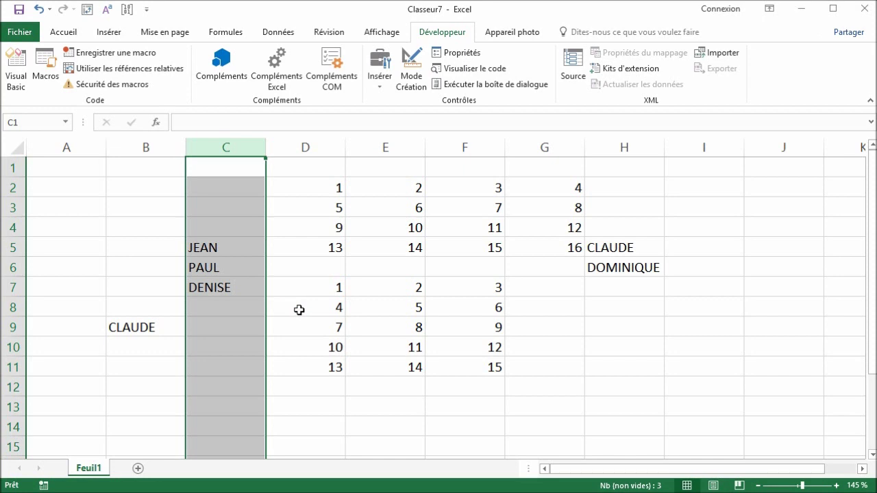
{"action": "left_click", "coordinate": [301, 310]}
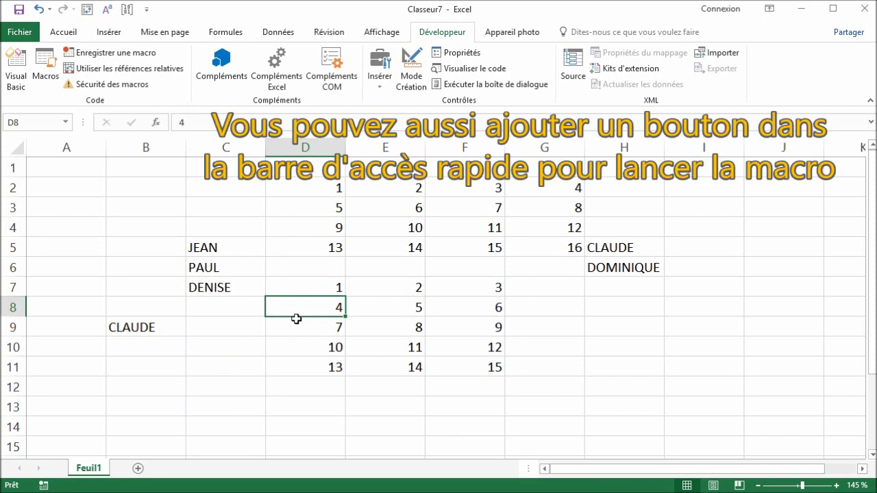
{"action": "left_click_drag", "start_coordinate": [237, 330], "coordinate": [629, 423]}
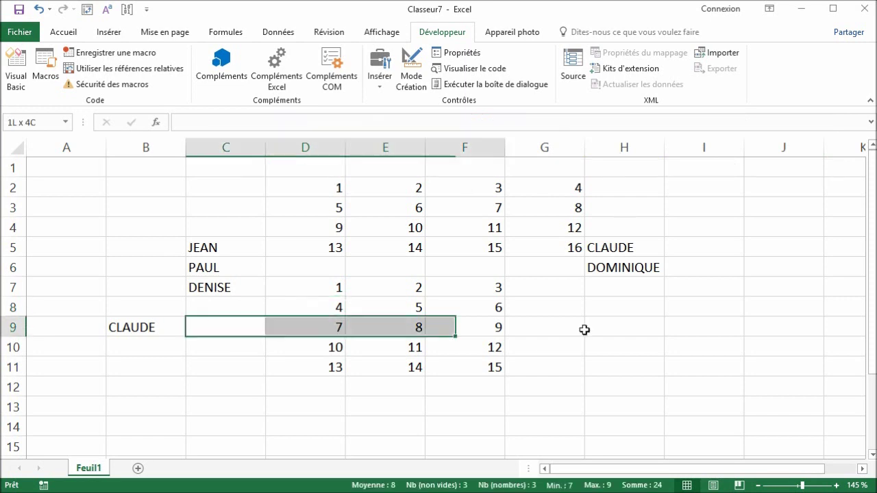